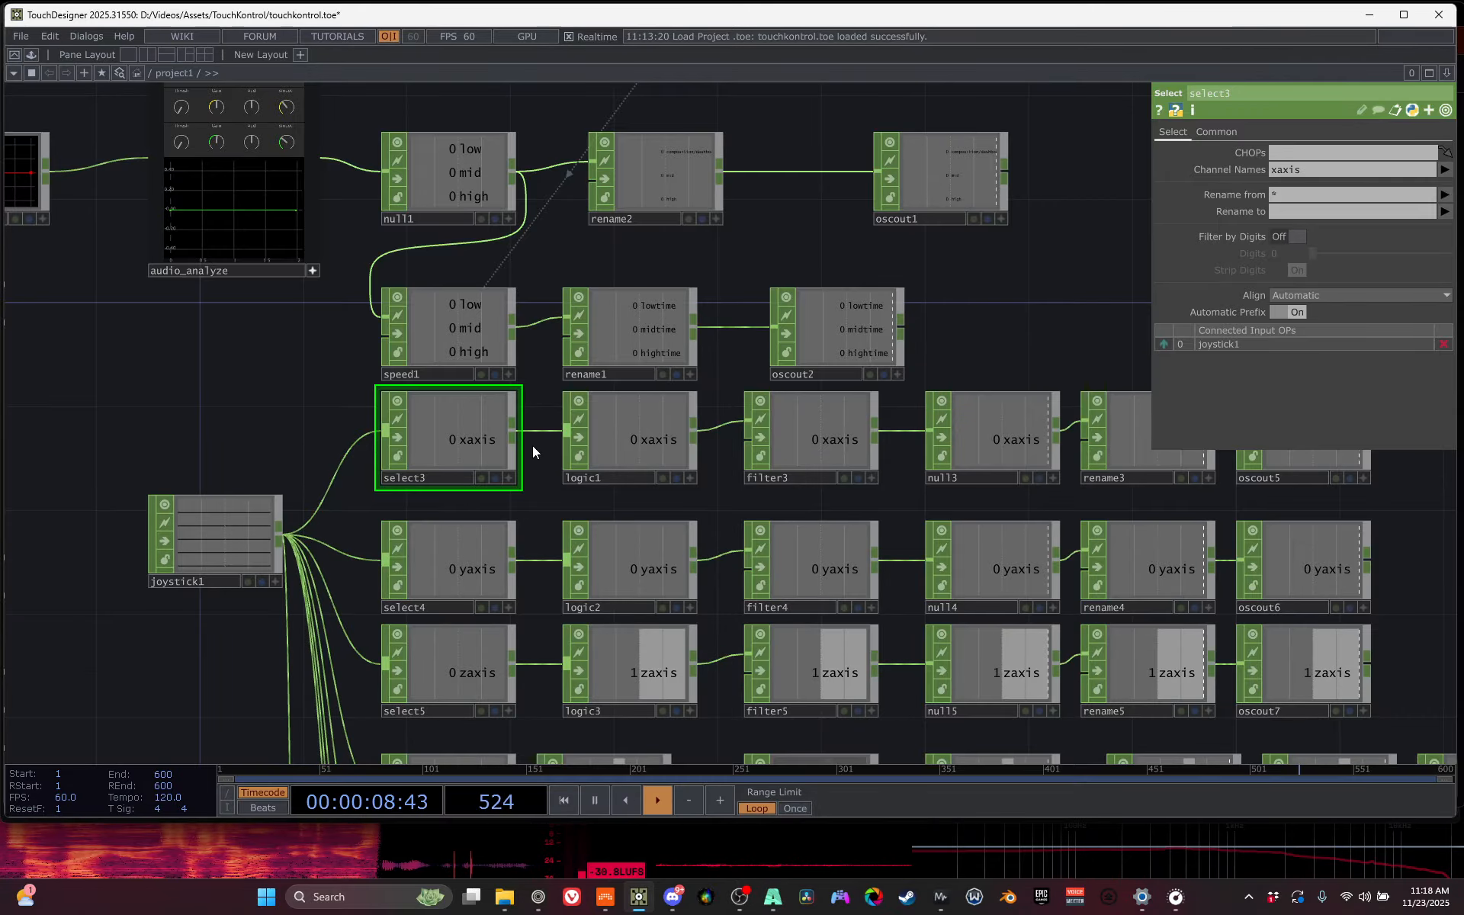
- Examine the joystick1 operator's channel list and its joystick source setting
drag(263, 635, 582, 569)
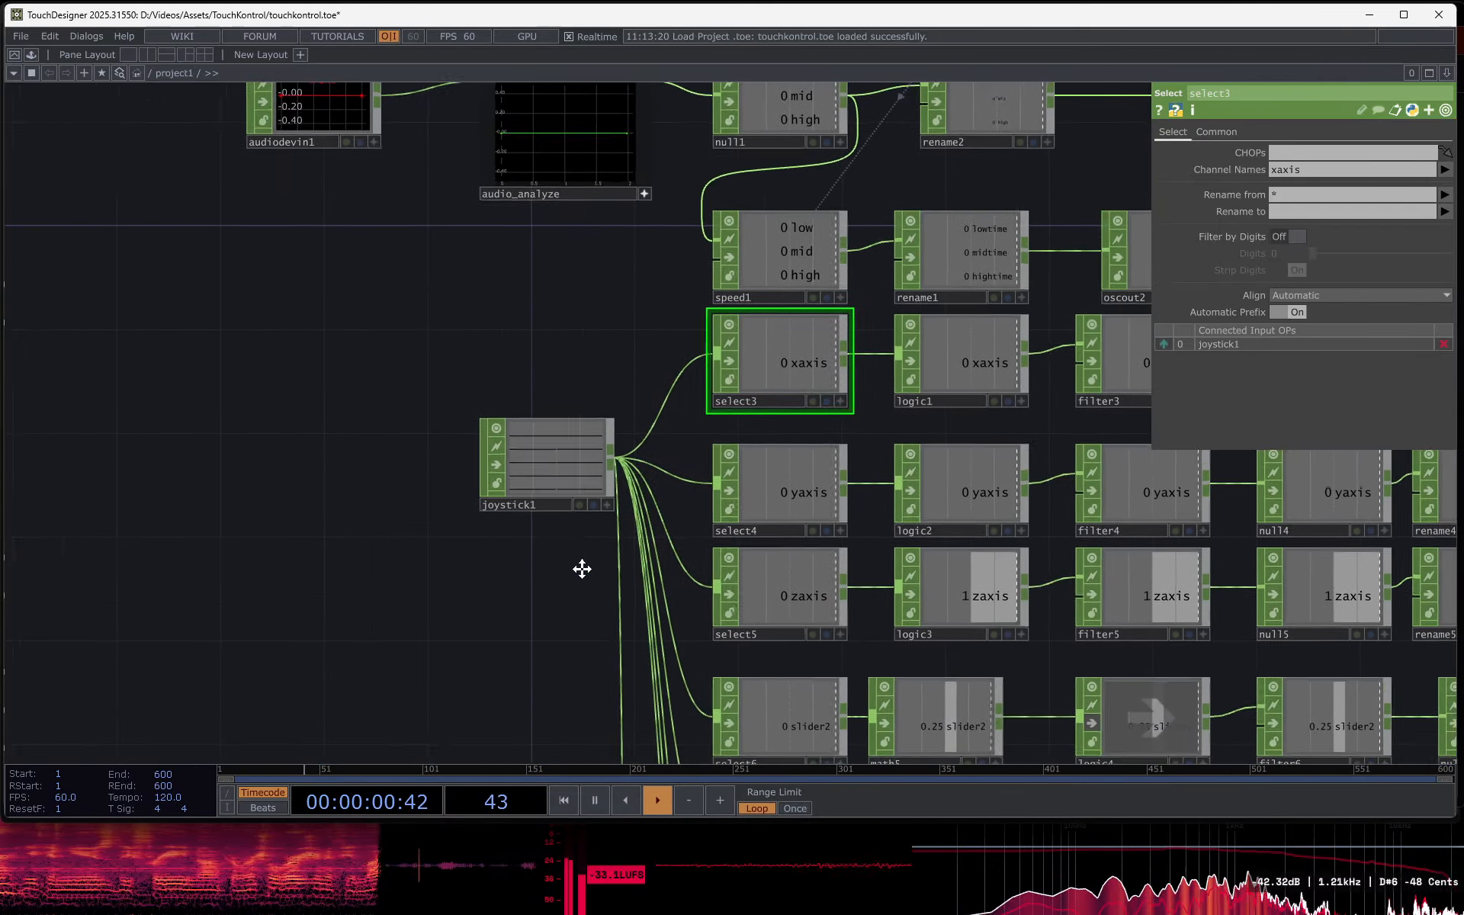
scroll(526, 572, up, 5)
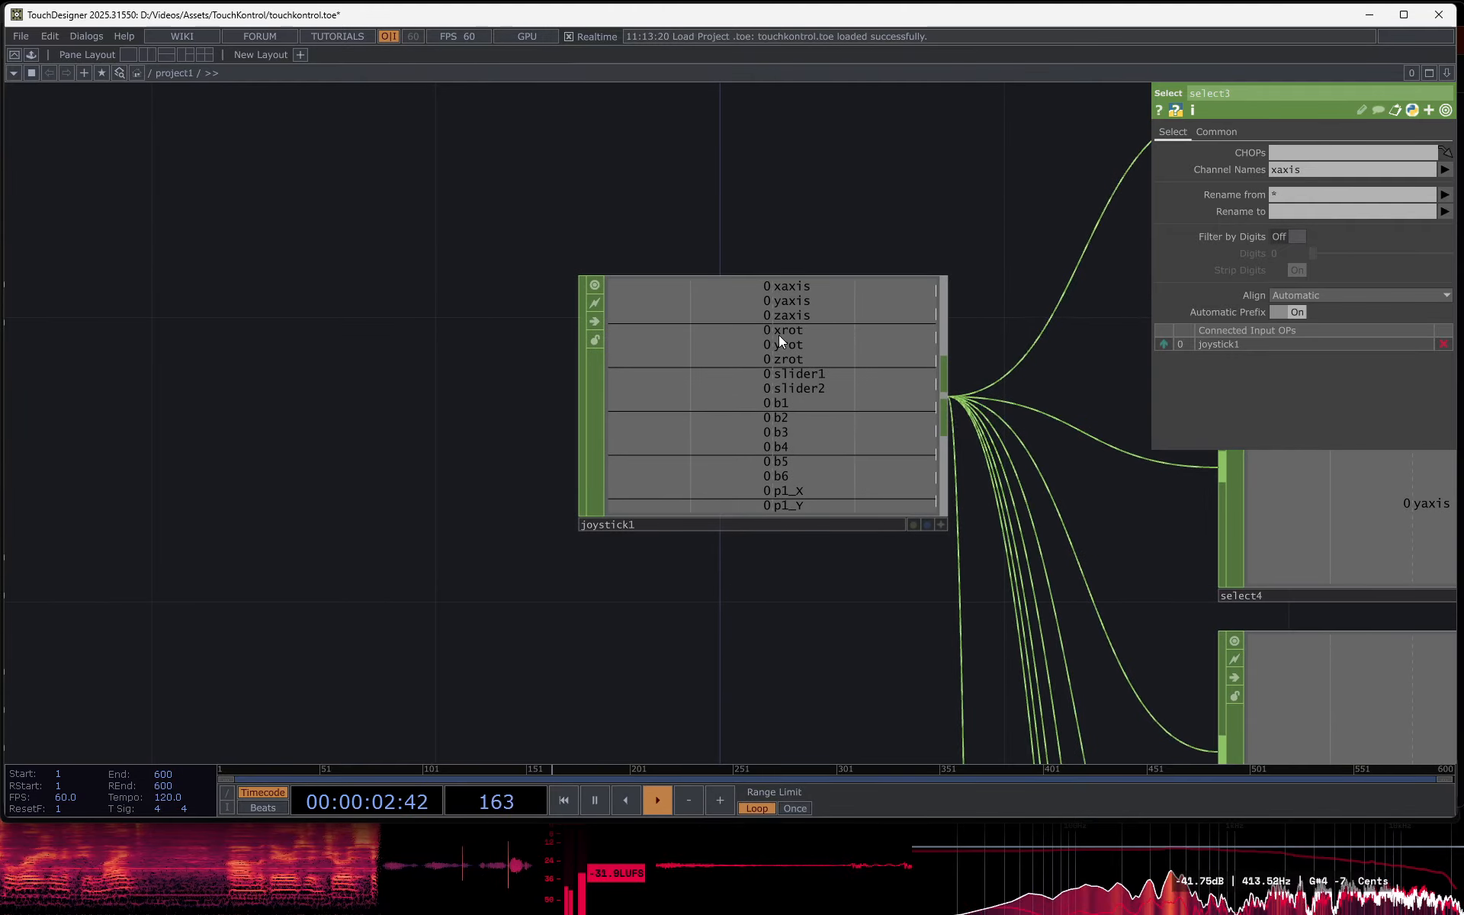
scroll(801, 408, up, 3)
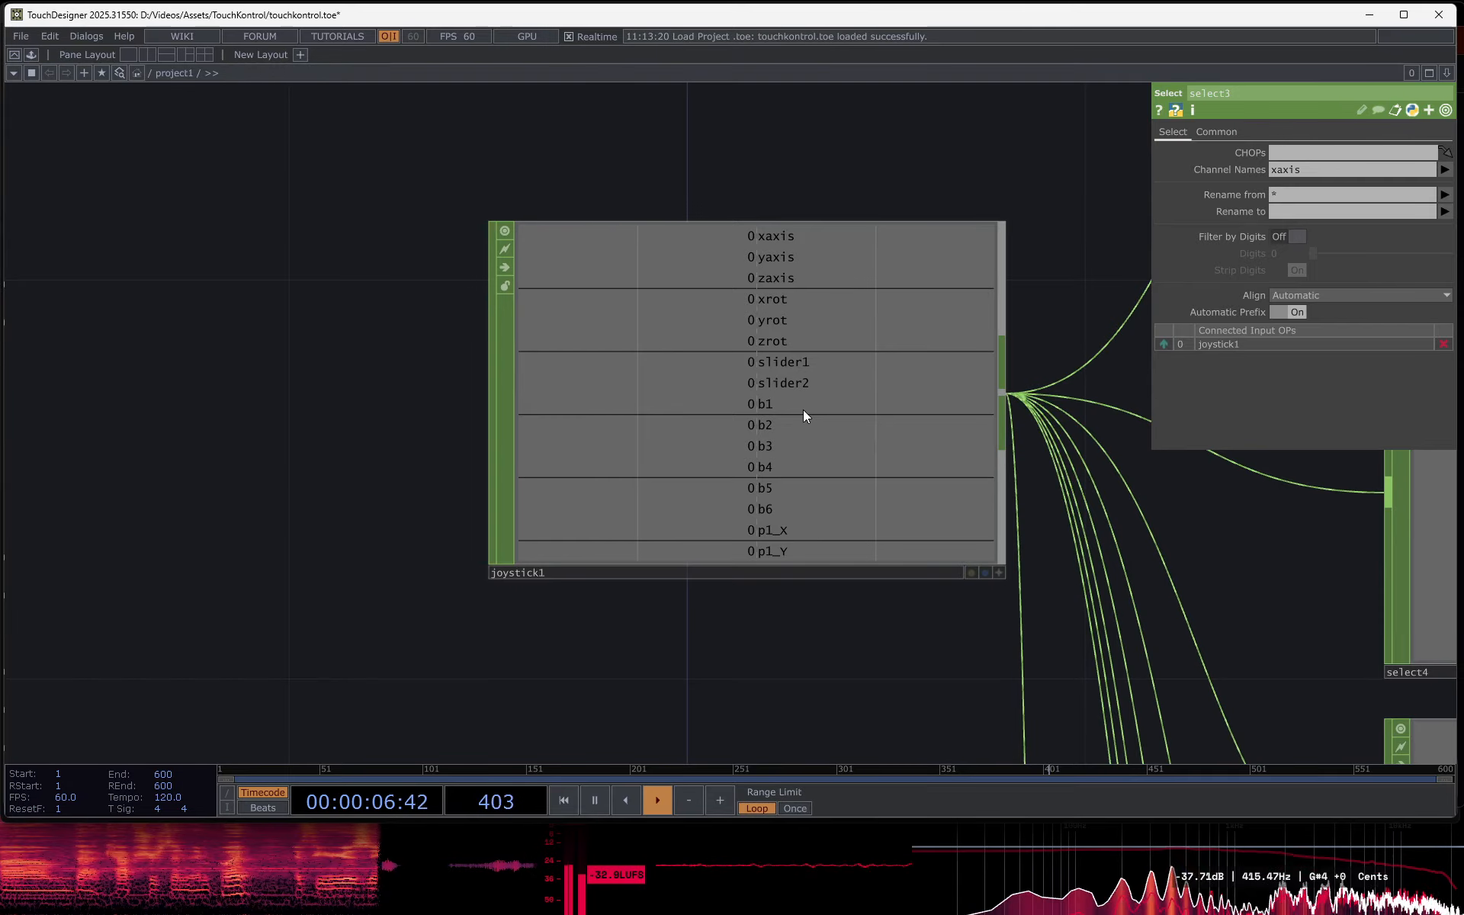
mouse_move(924, 877)
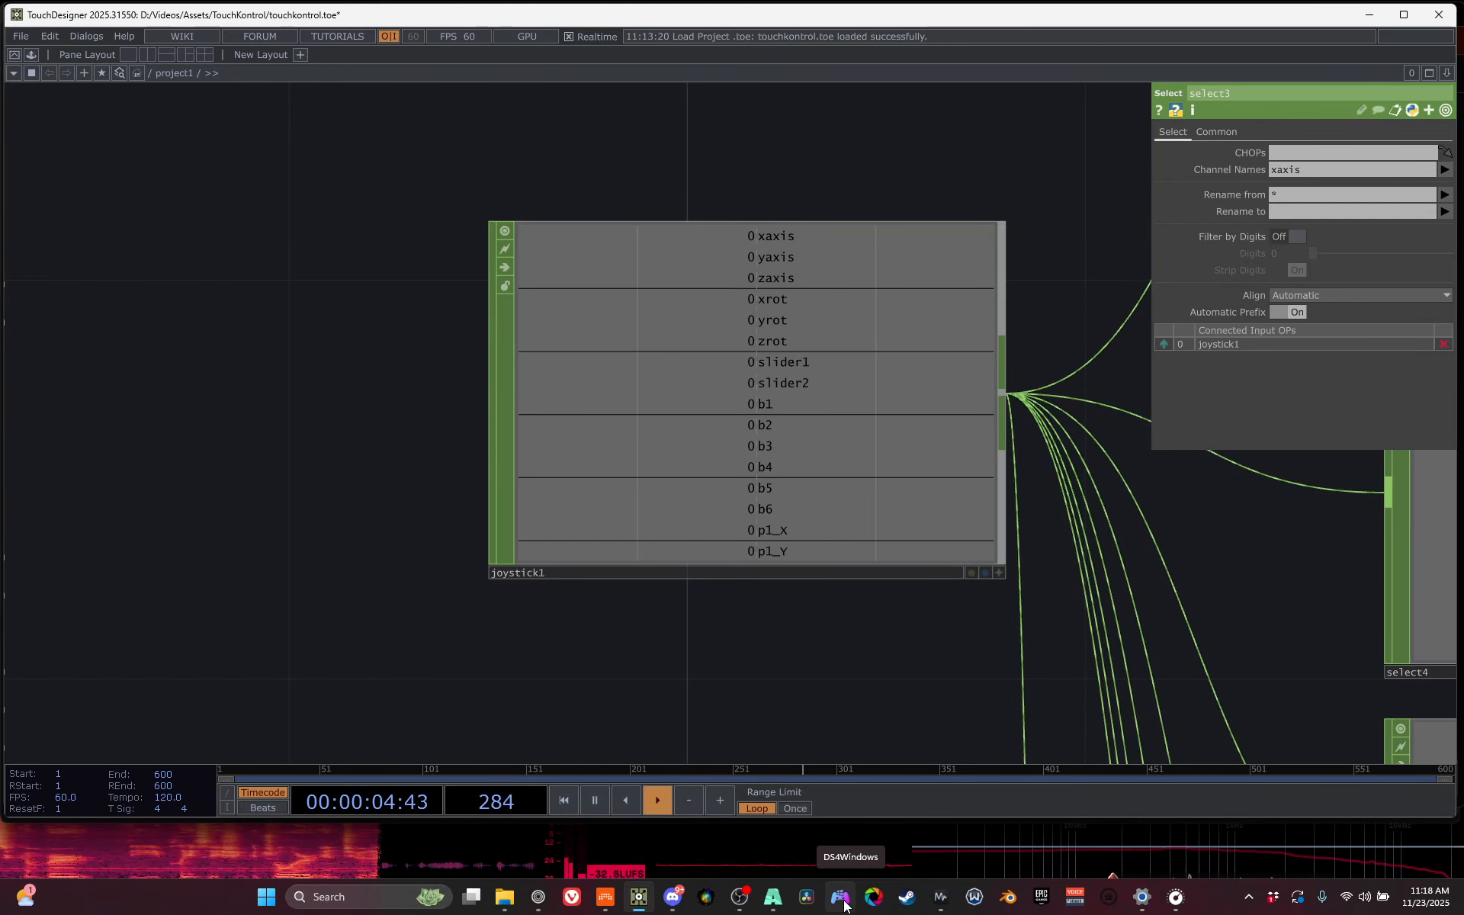
click(794, 415)
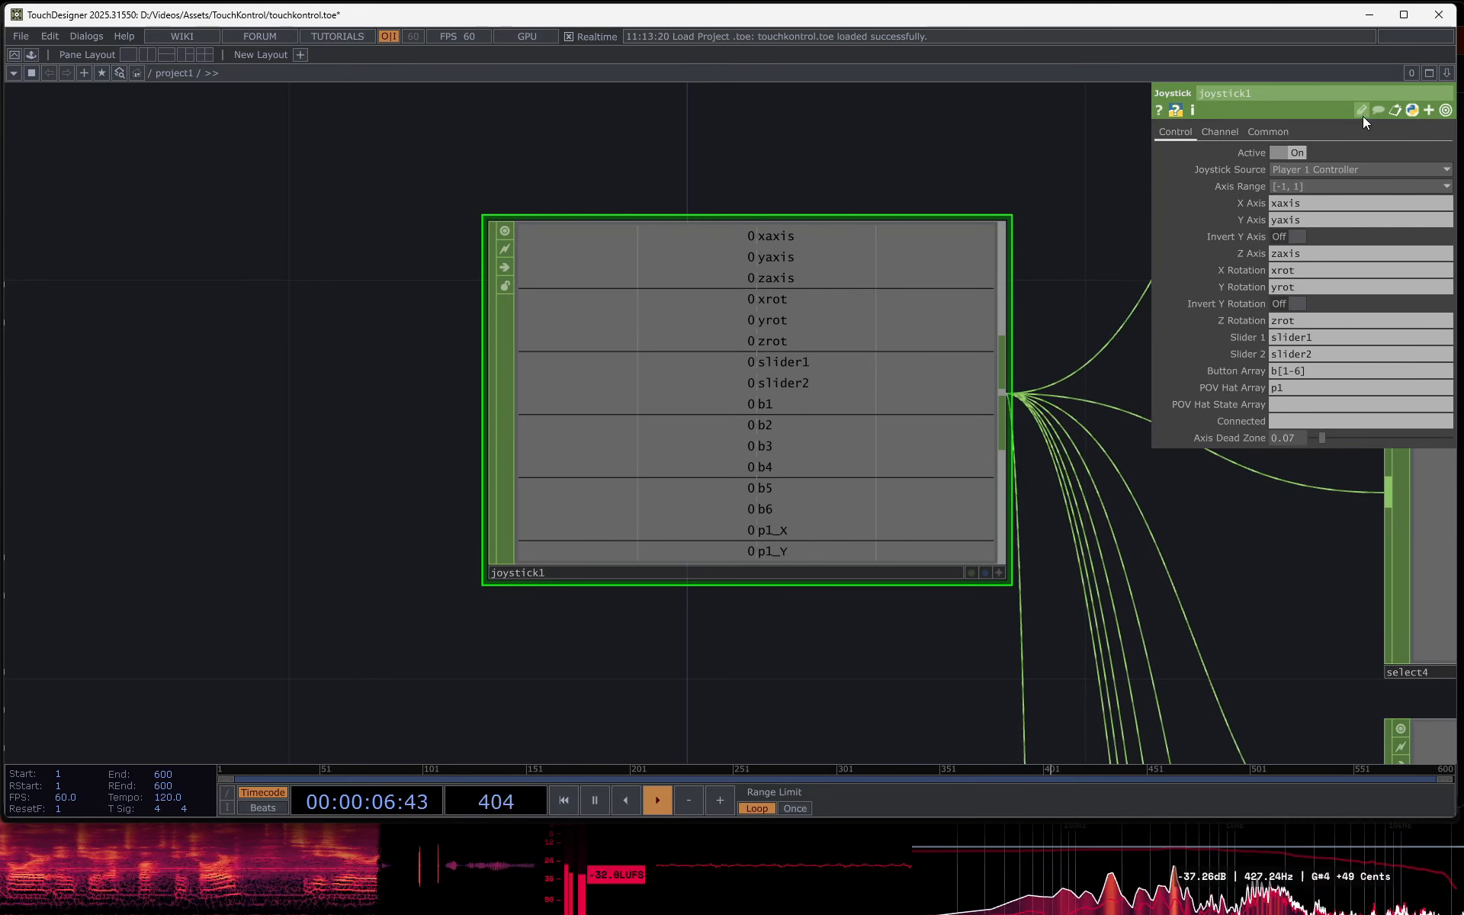
click(1324, 169)
click(1315, 201)
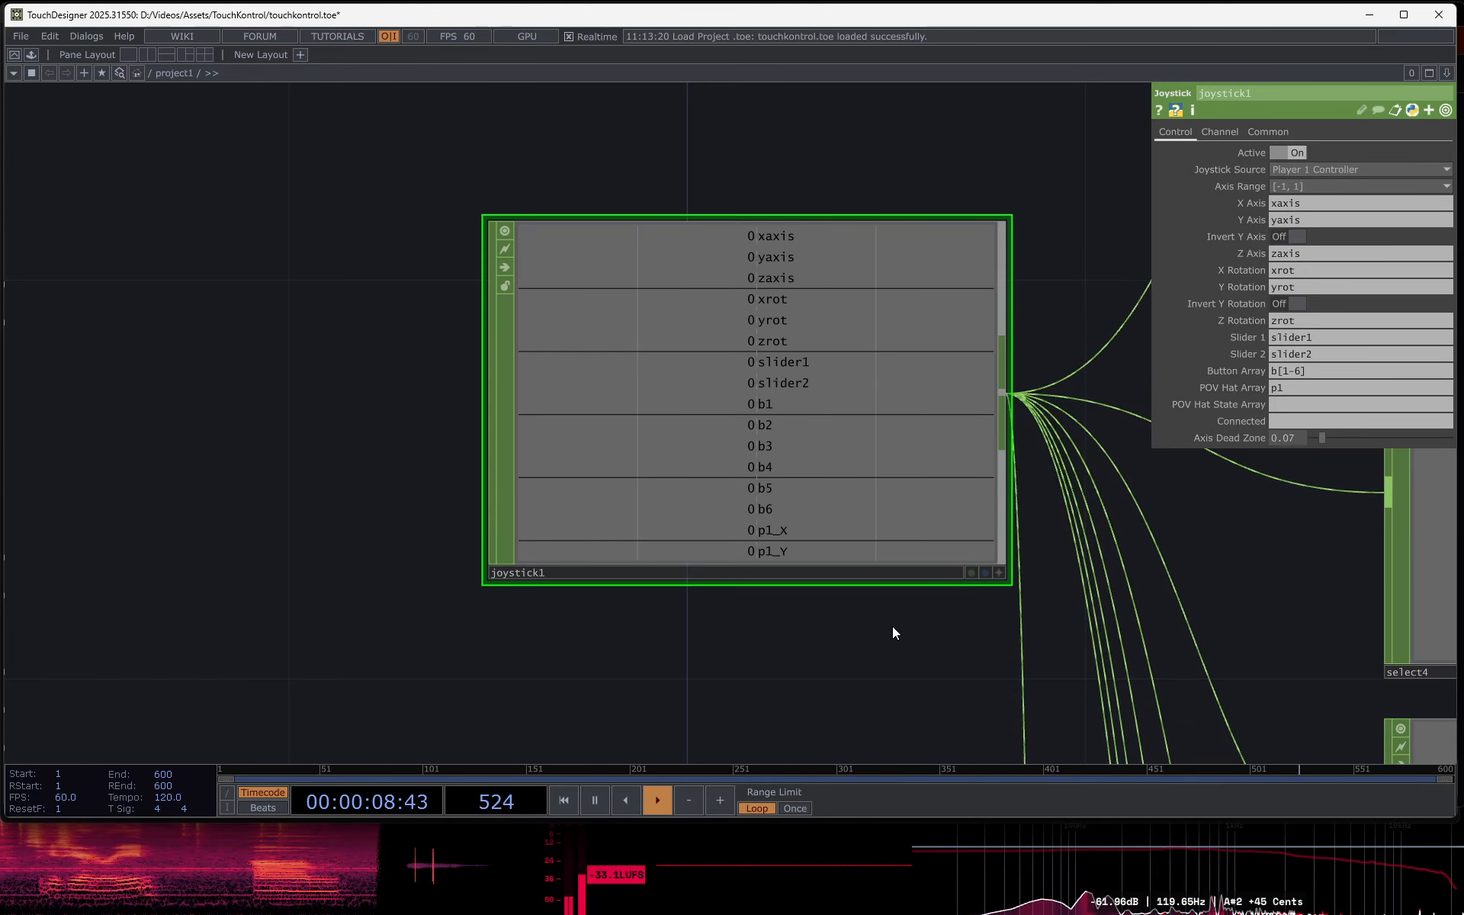
scroll(893, 632, down, 5)
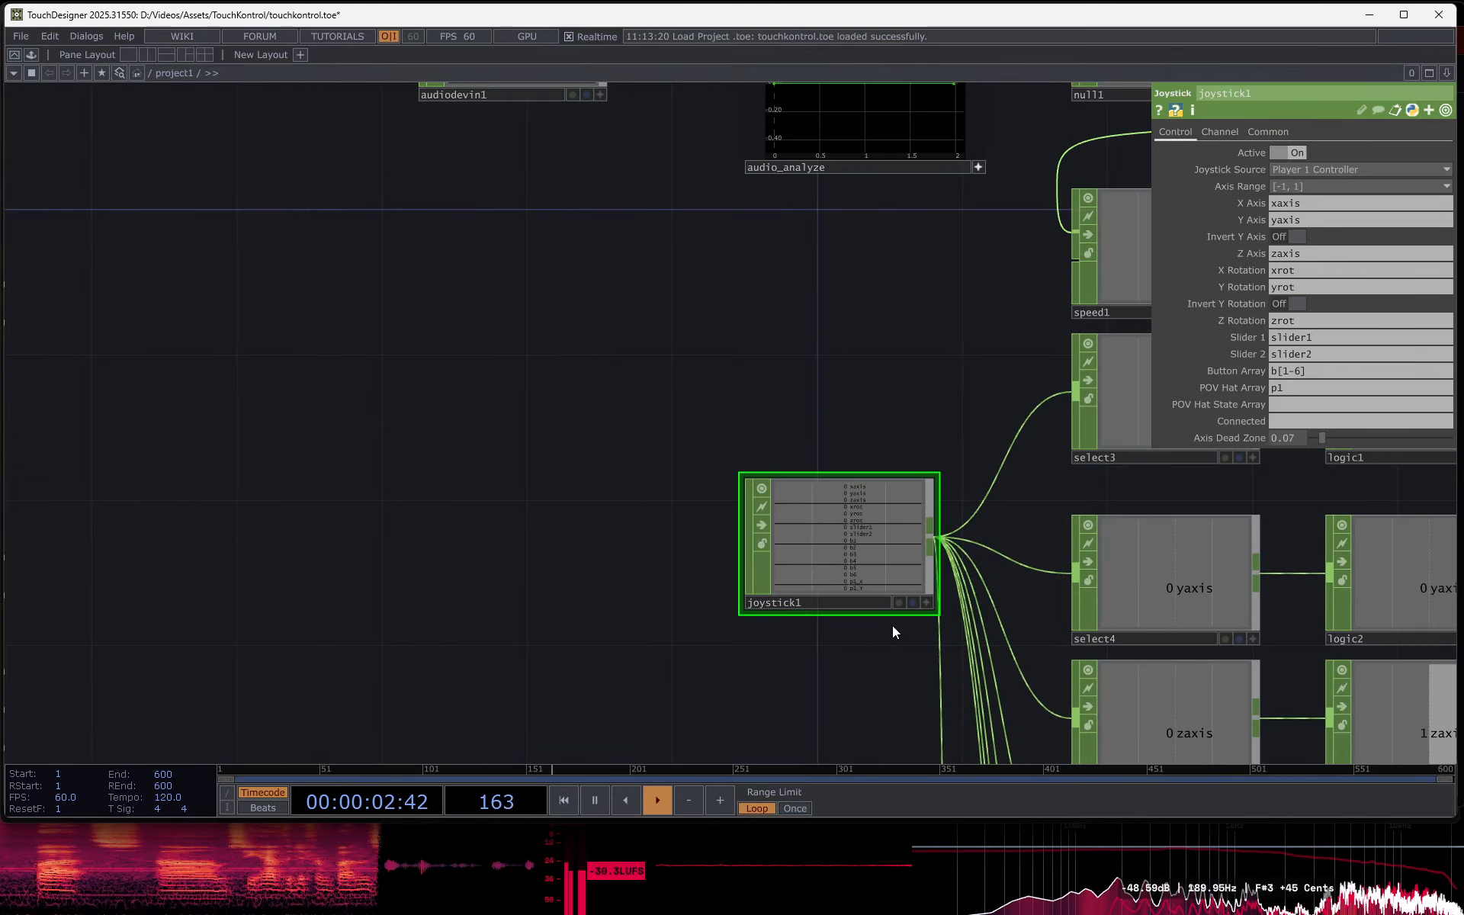
- Examine how select3 isolates the xaxis channel from the joystick1 operator
drag(878, 400, 534, 341)
click(829, 340)
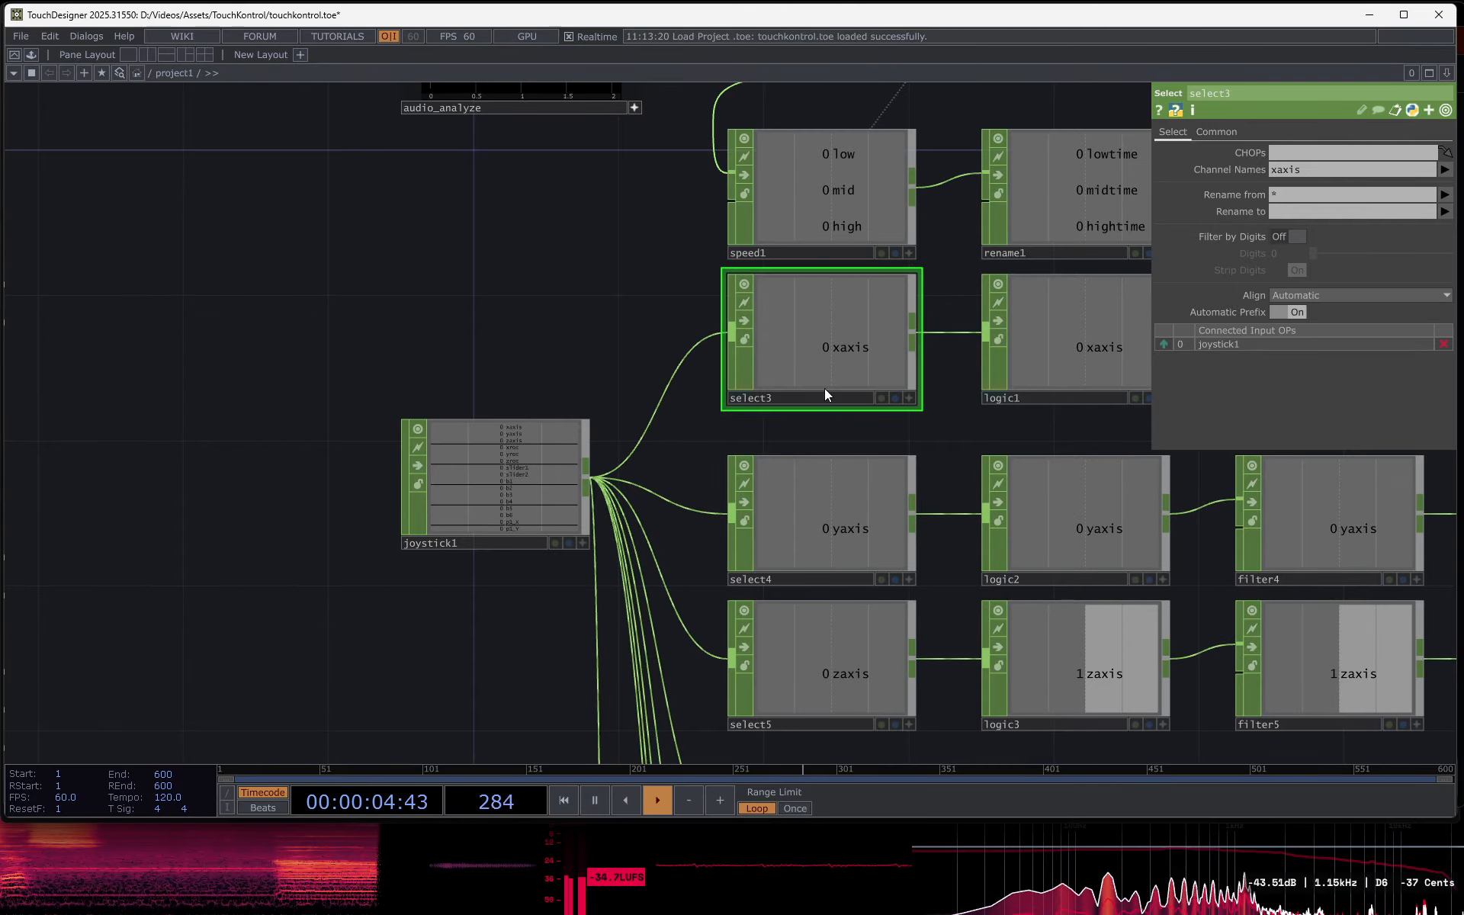
scroll(482, 479, up, 3)
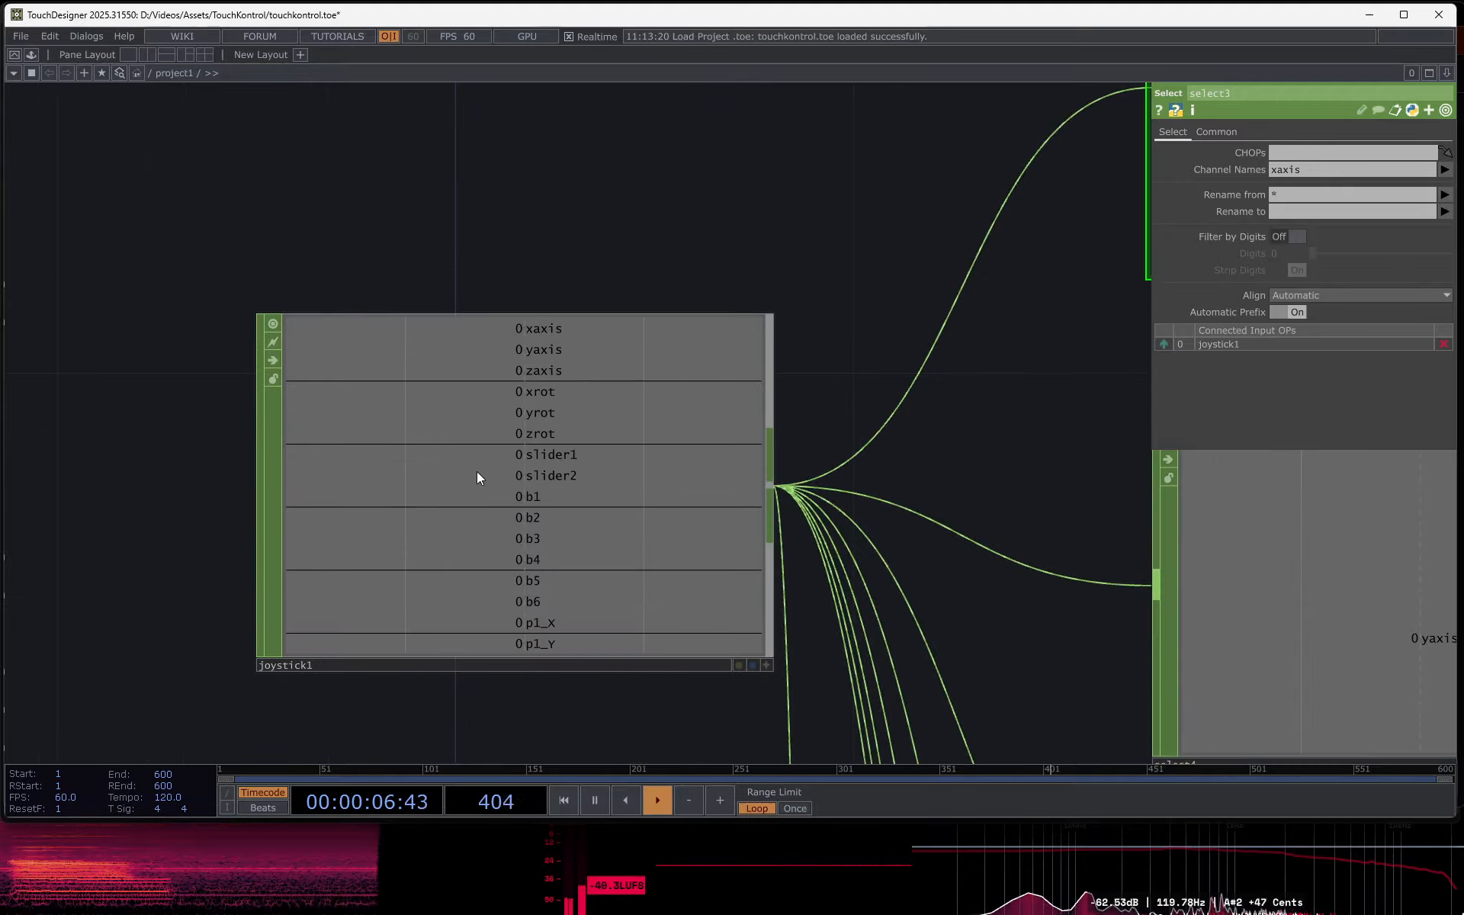
drag(839, 467, 436, 696)
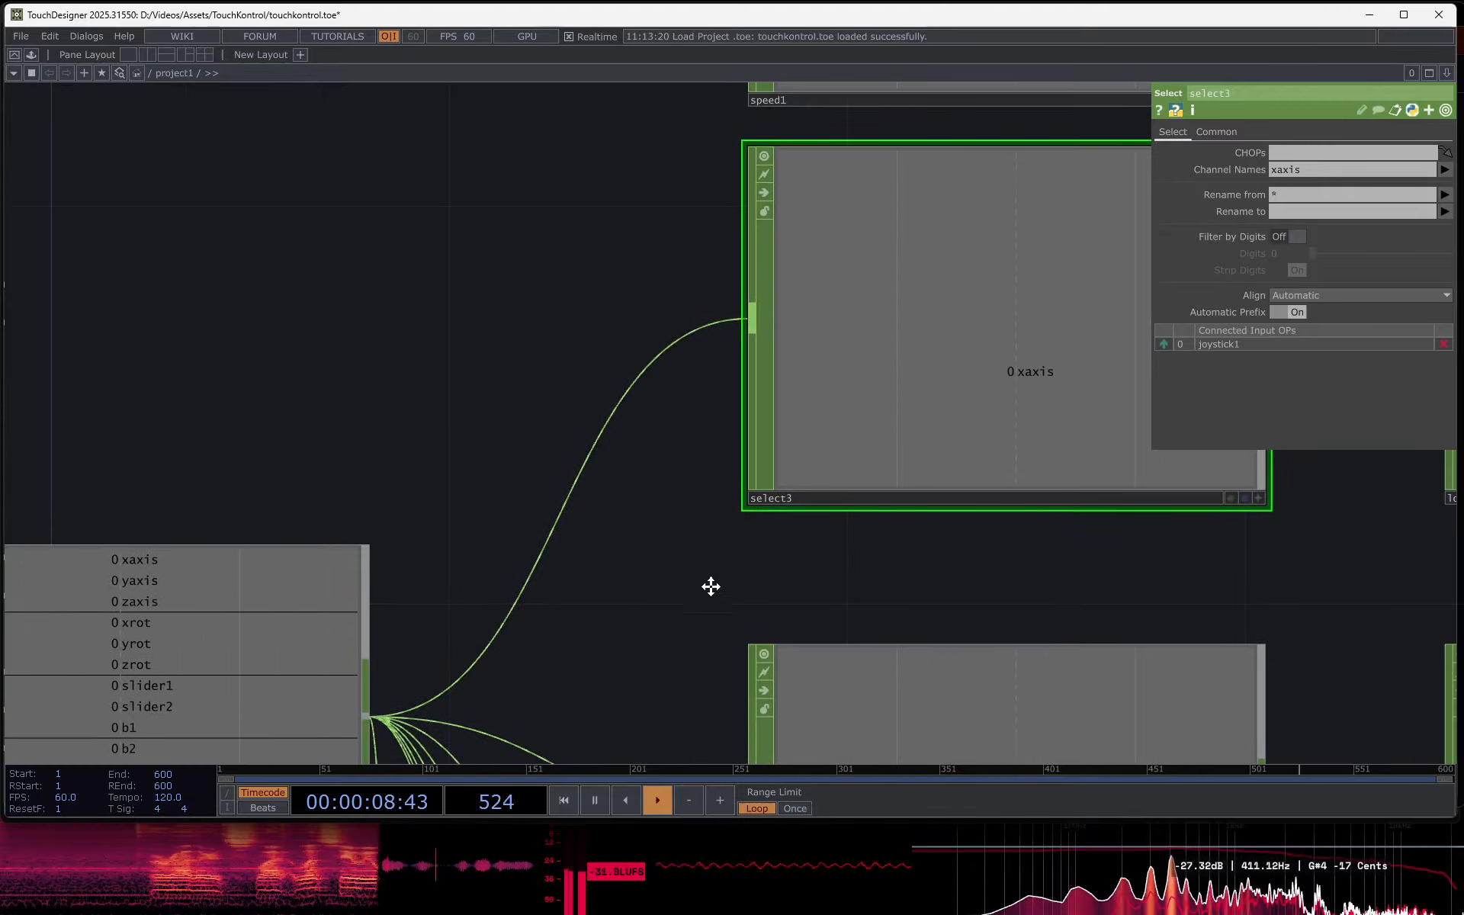
scroll(711, 587, down, 8)
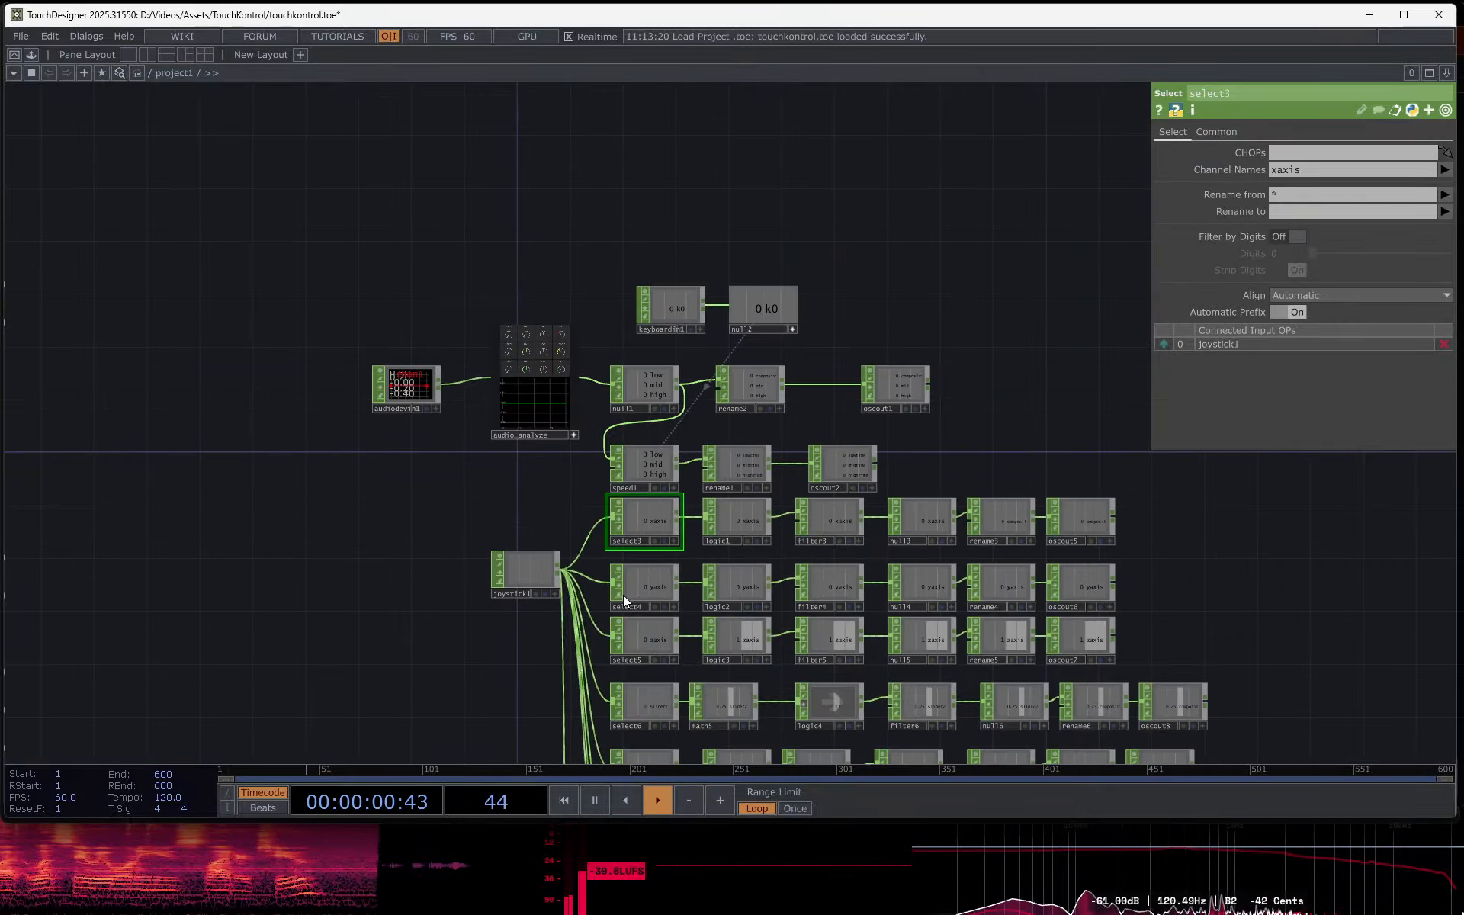
scroll(621, 596, up, 3)
scroll(614, 584, down, 1)
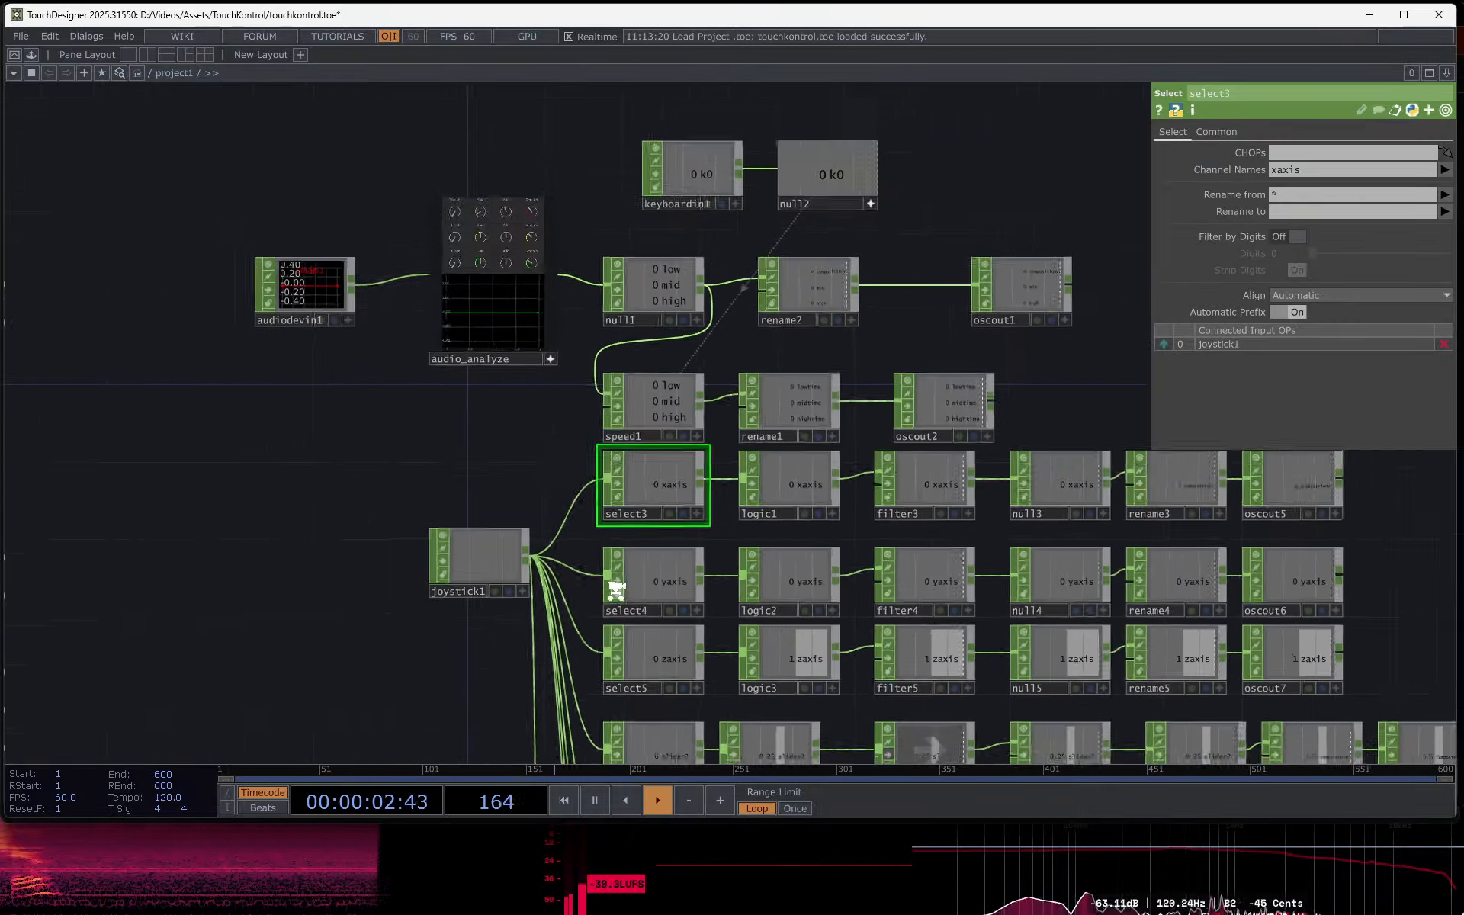
- Reveal all channels in select4 with the wildcard * and choose slider2 as its channel name
scroll(580, 557, up, 6)
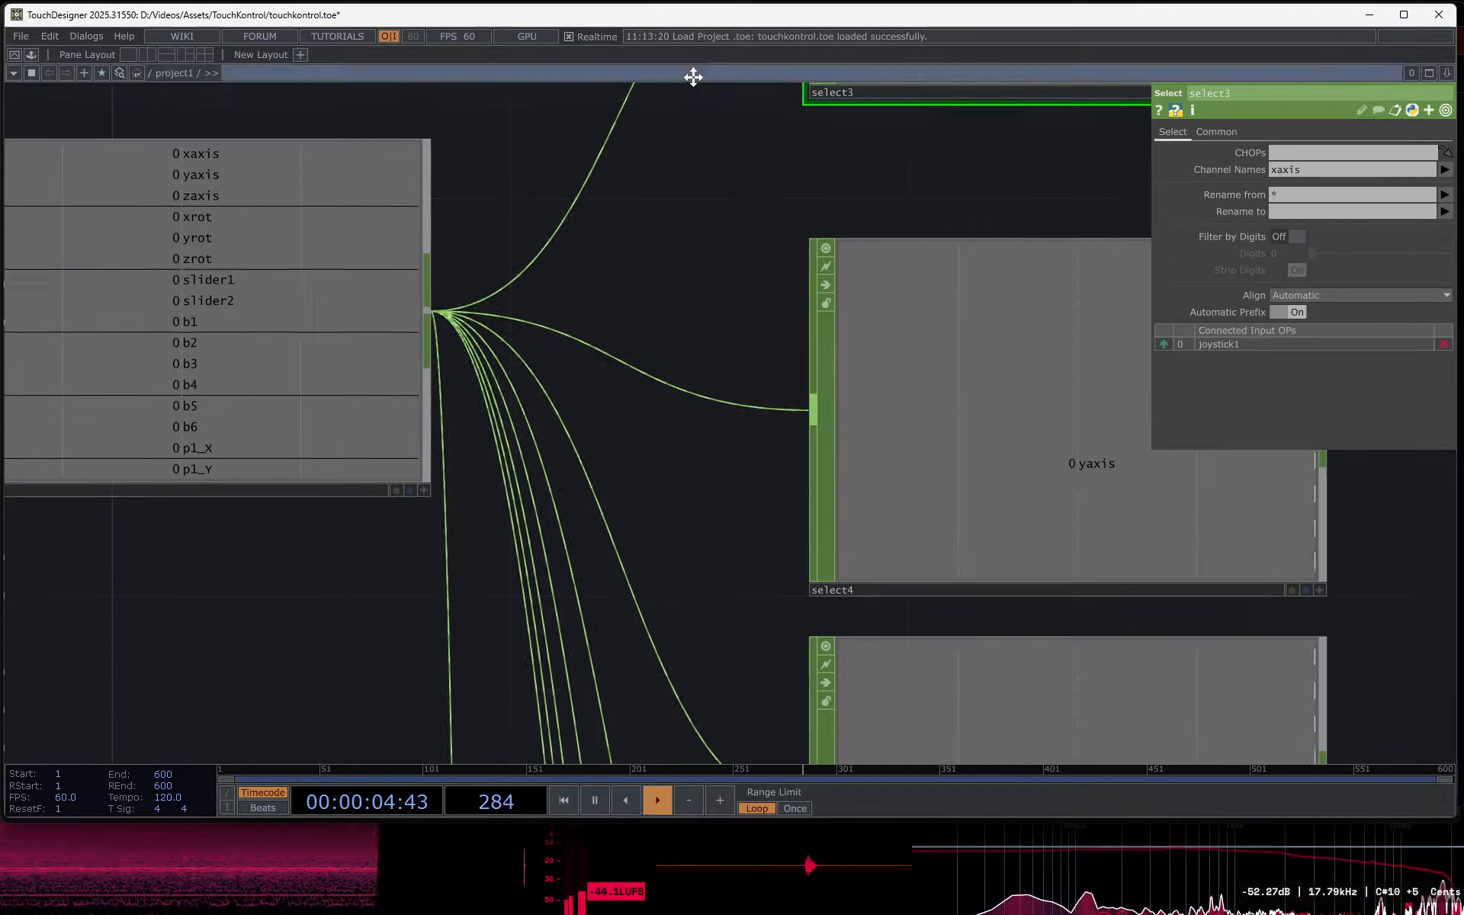
click(1017, 441)
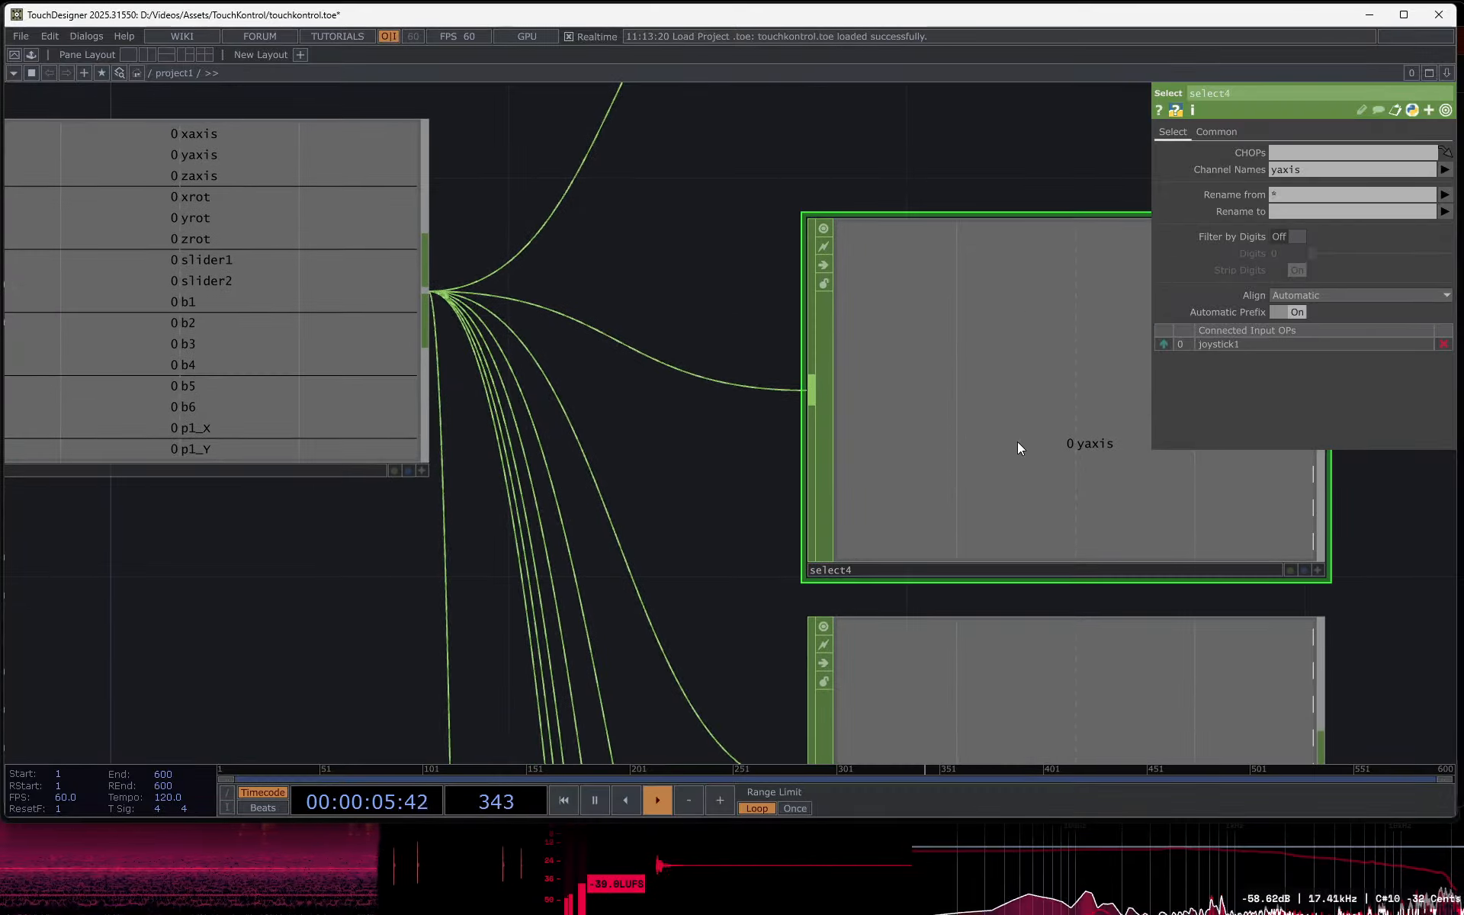
click(1403, 169)
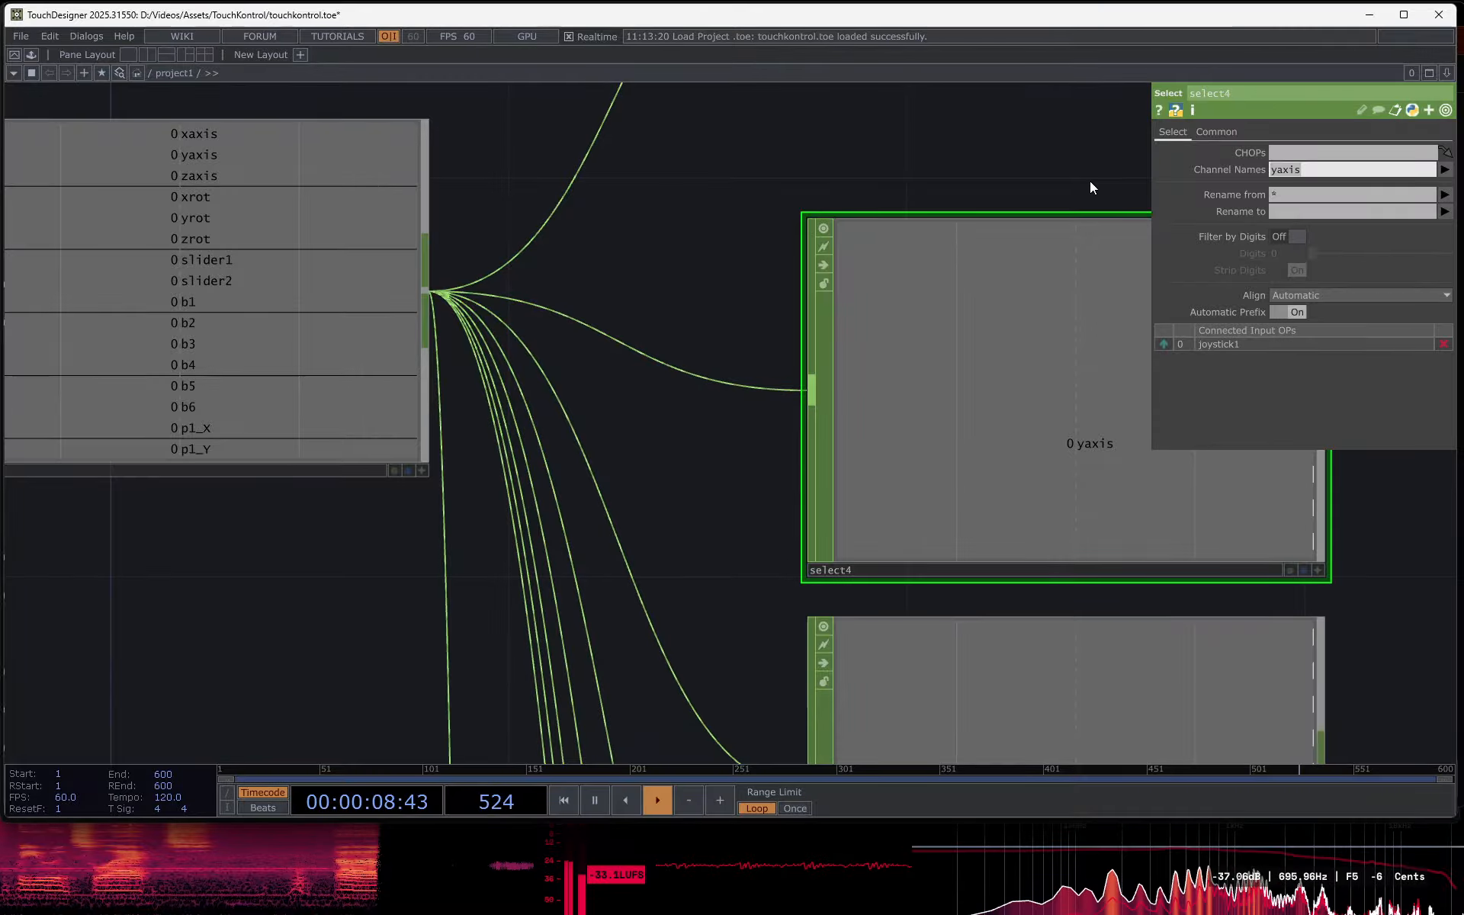
text(*)
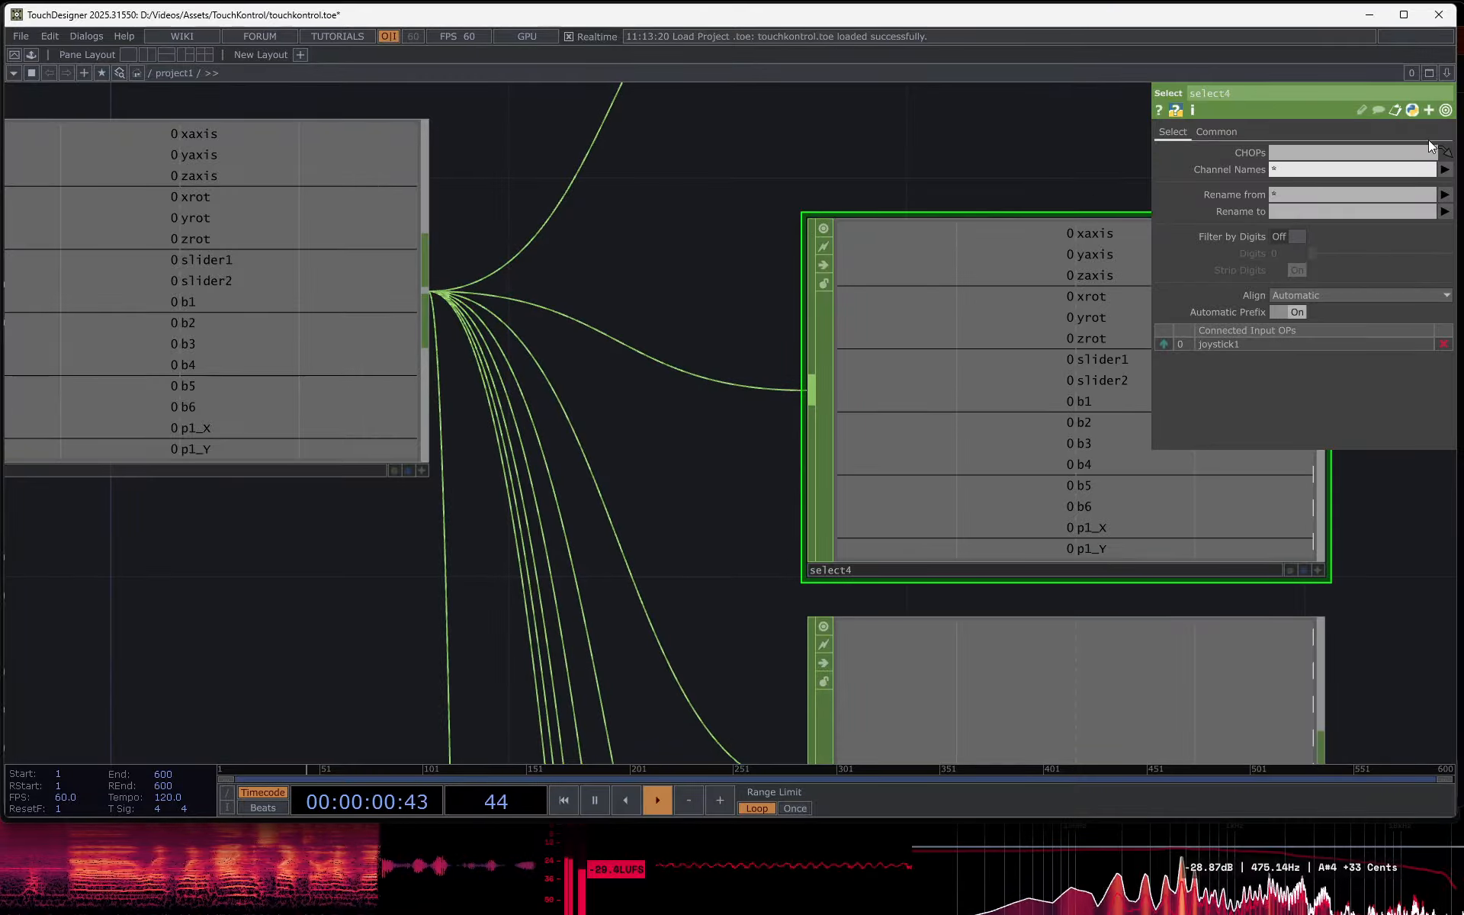
click(1453, 174)
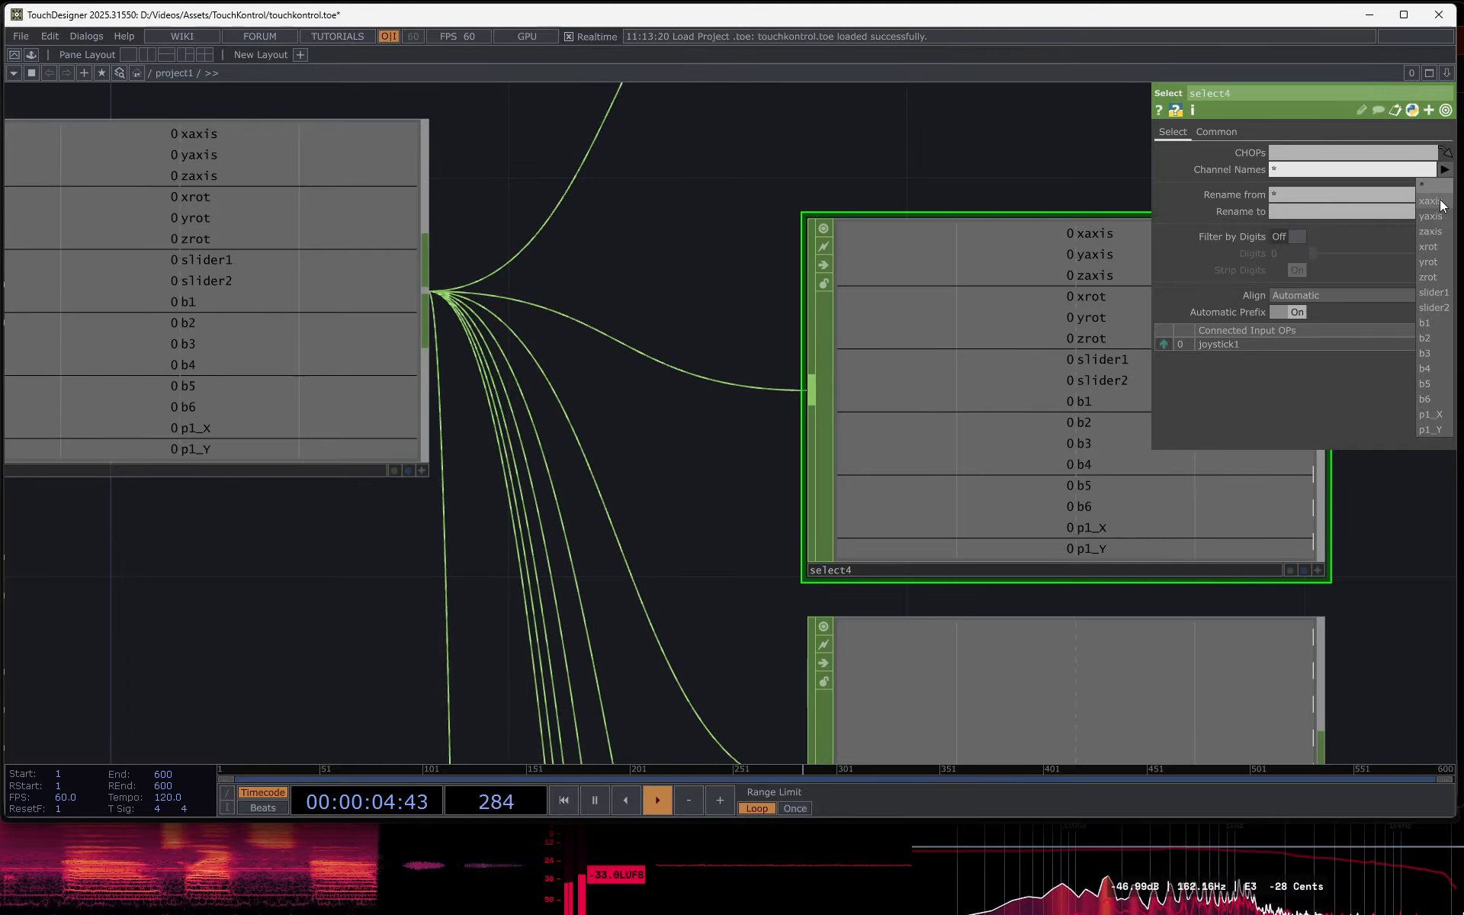
click(1429, 310)
- Inspect the settings of rename4 and oscout6 along the slider2 operator chain
drag(1346, 543, 785, 547)
scroll(785, 547, down, 5)
drag(1055, 545, 455, 504)
drag(947, 520, 711, 493)
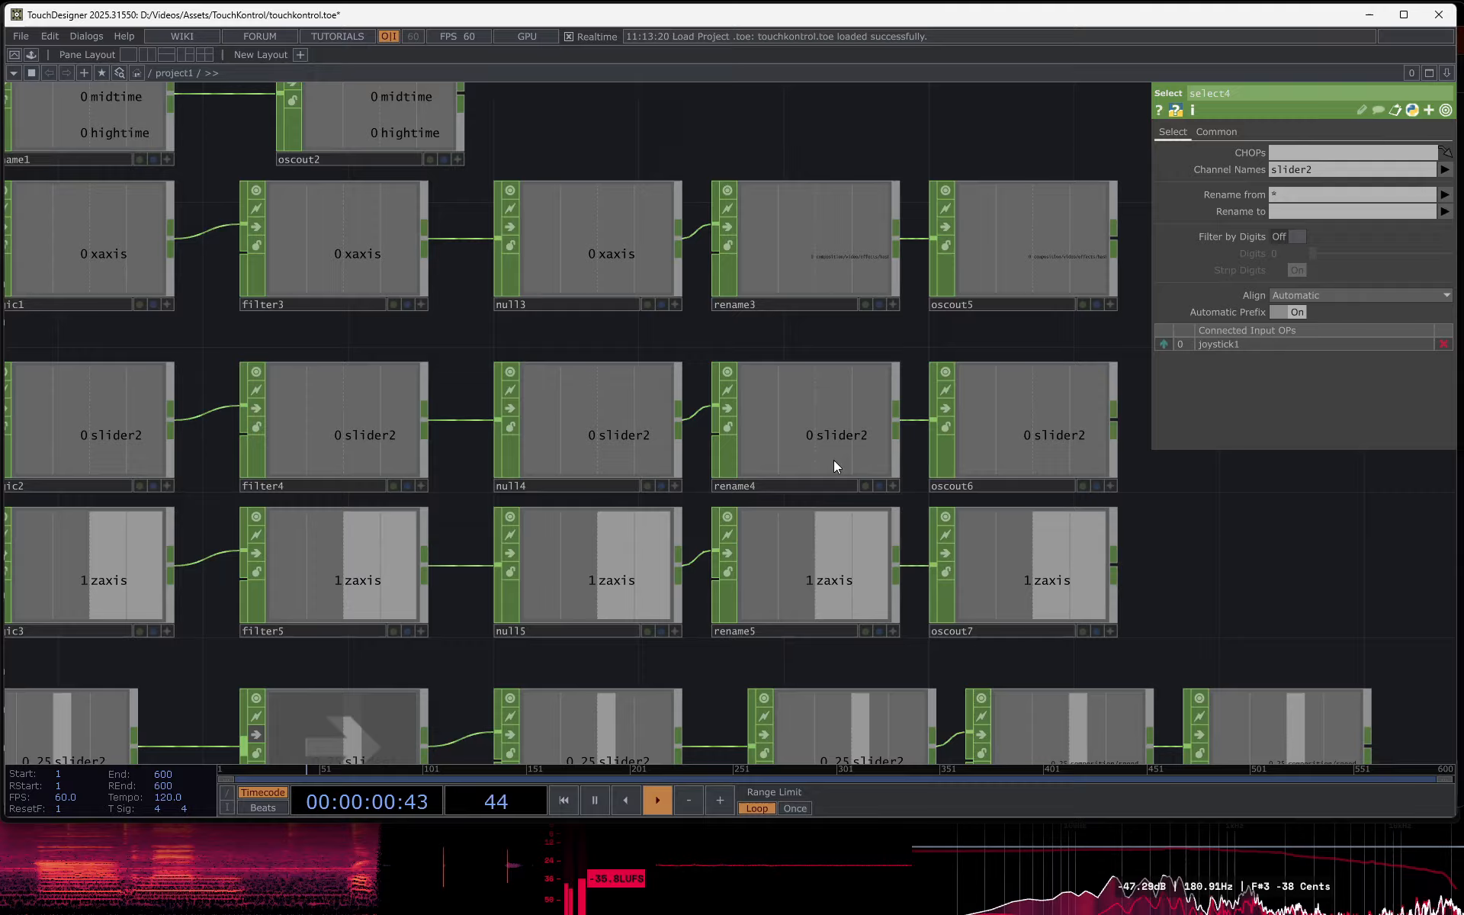
scroll(833, 462, up, 4)
click(807, 412)
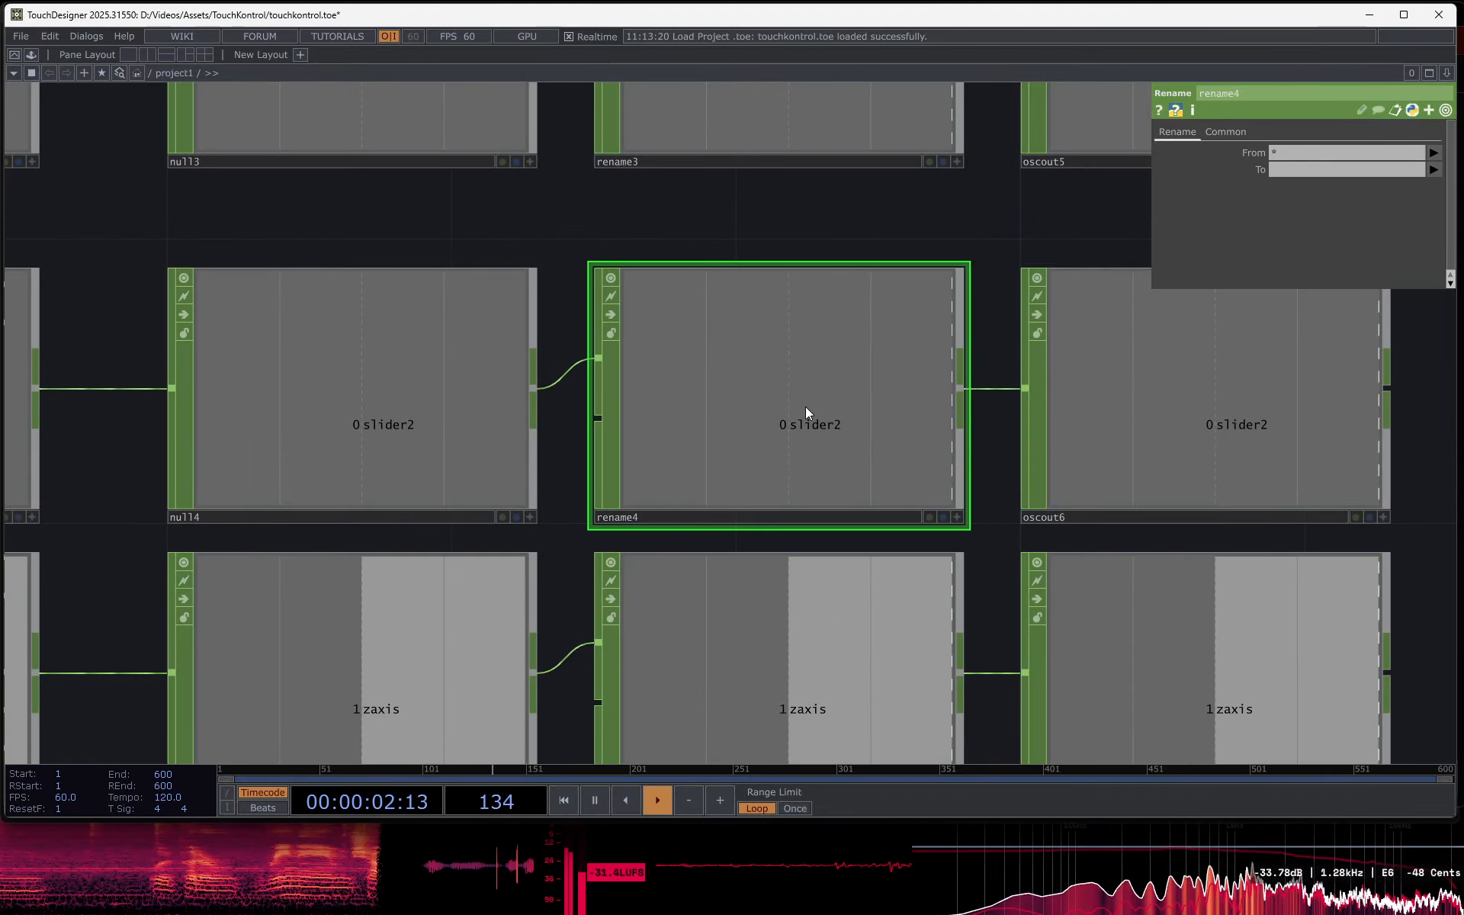
click(1112, 402)
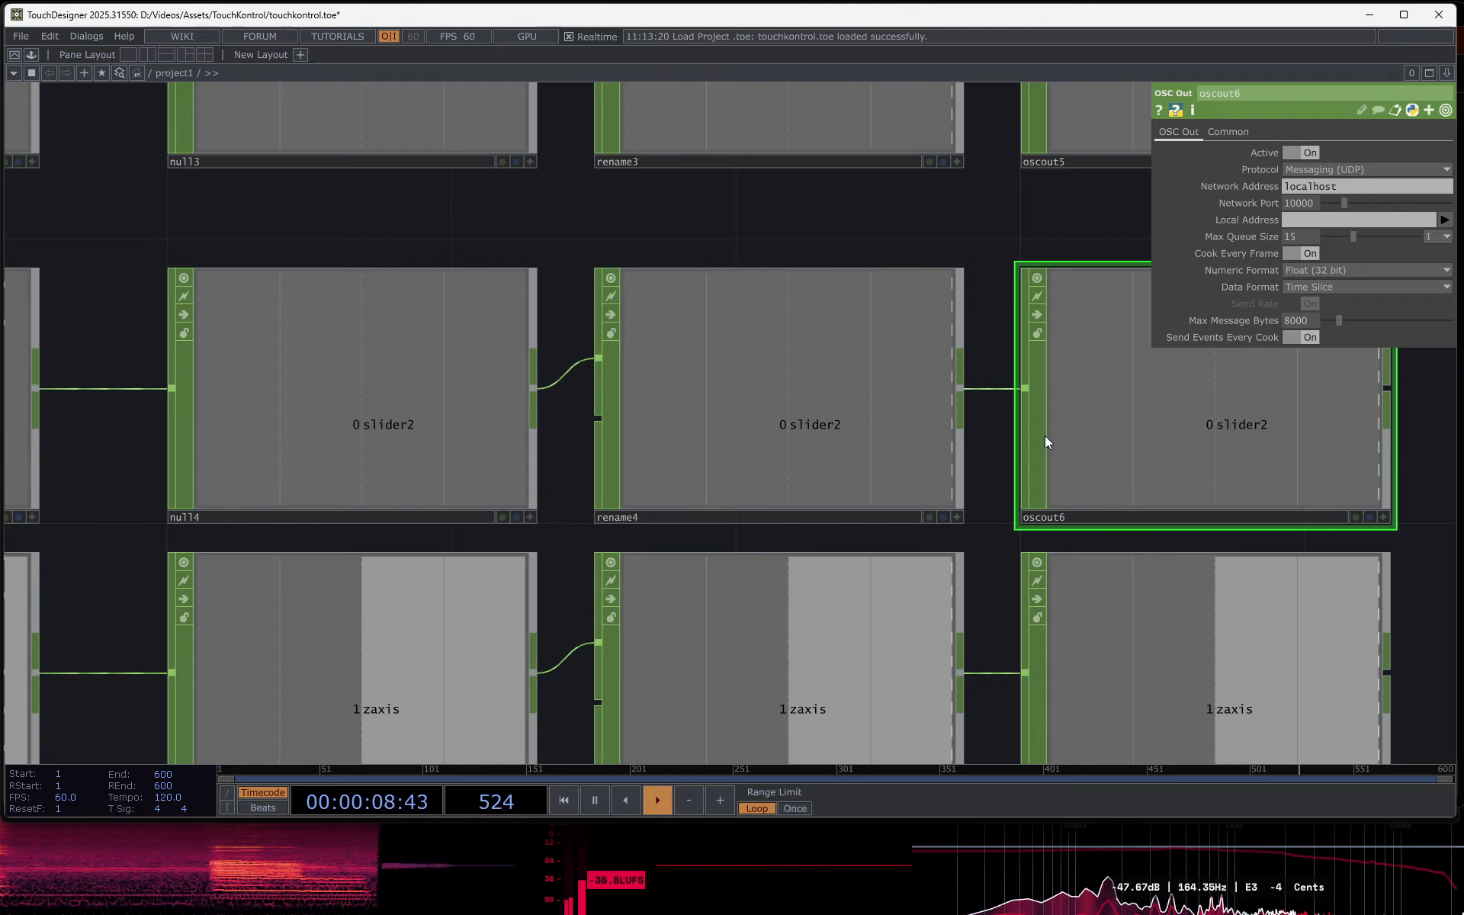
click(860, 459)
- Switch to Resolume Arena, enable OSC shortcut editing and copy the OSC input address of the composition dashboard's Edge knob
mouse_move(772, 896)
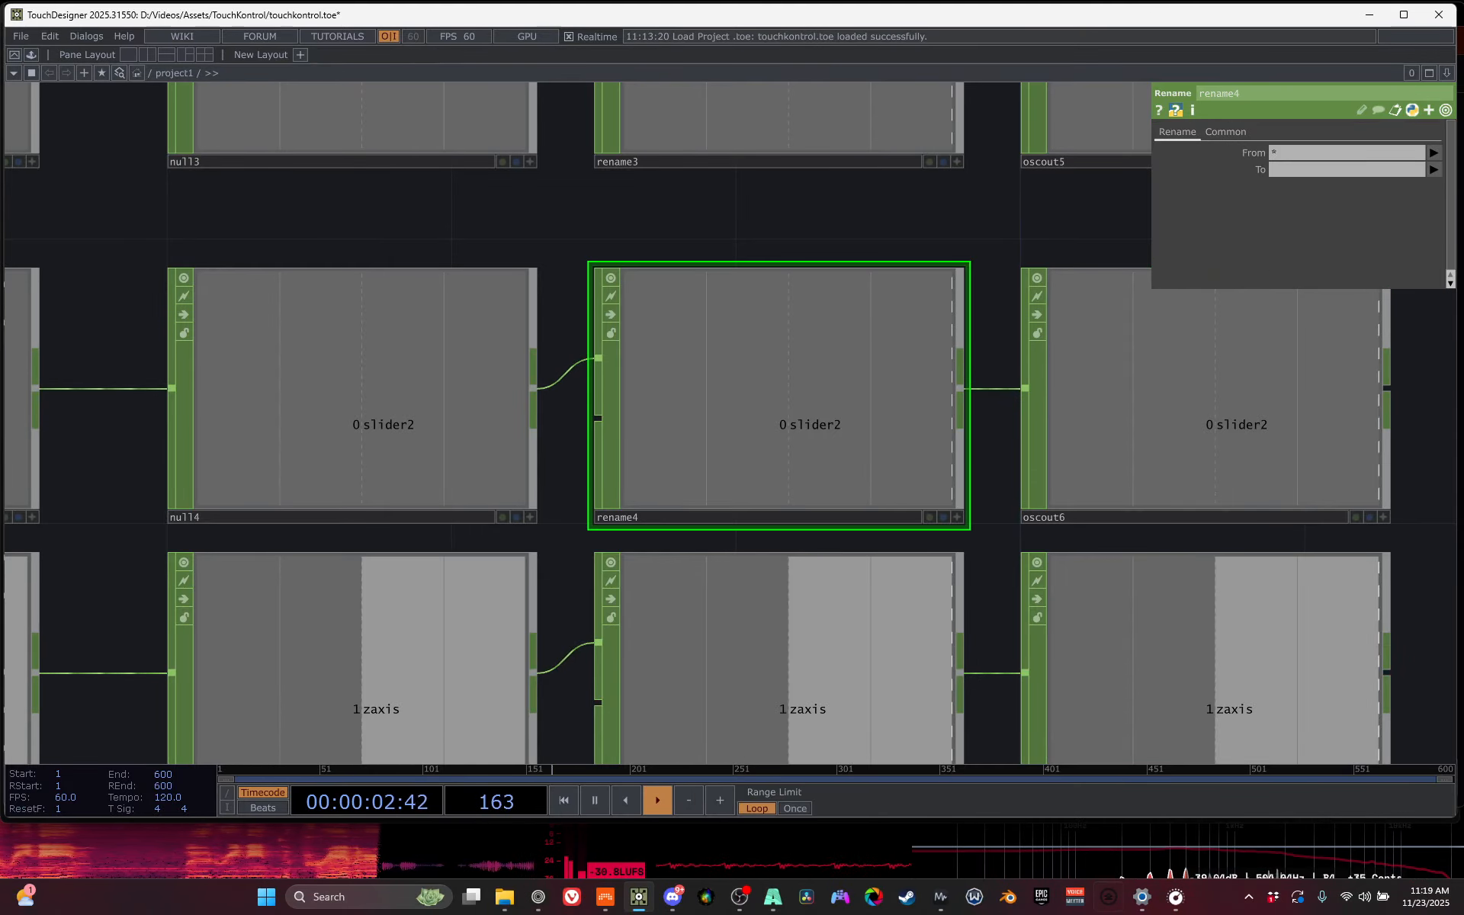
click(772, 897)
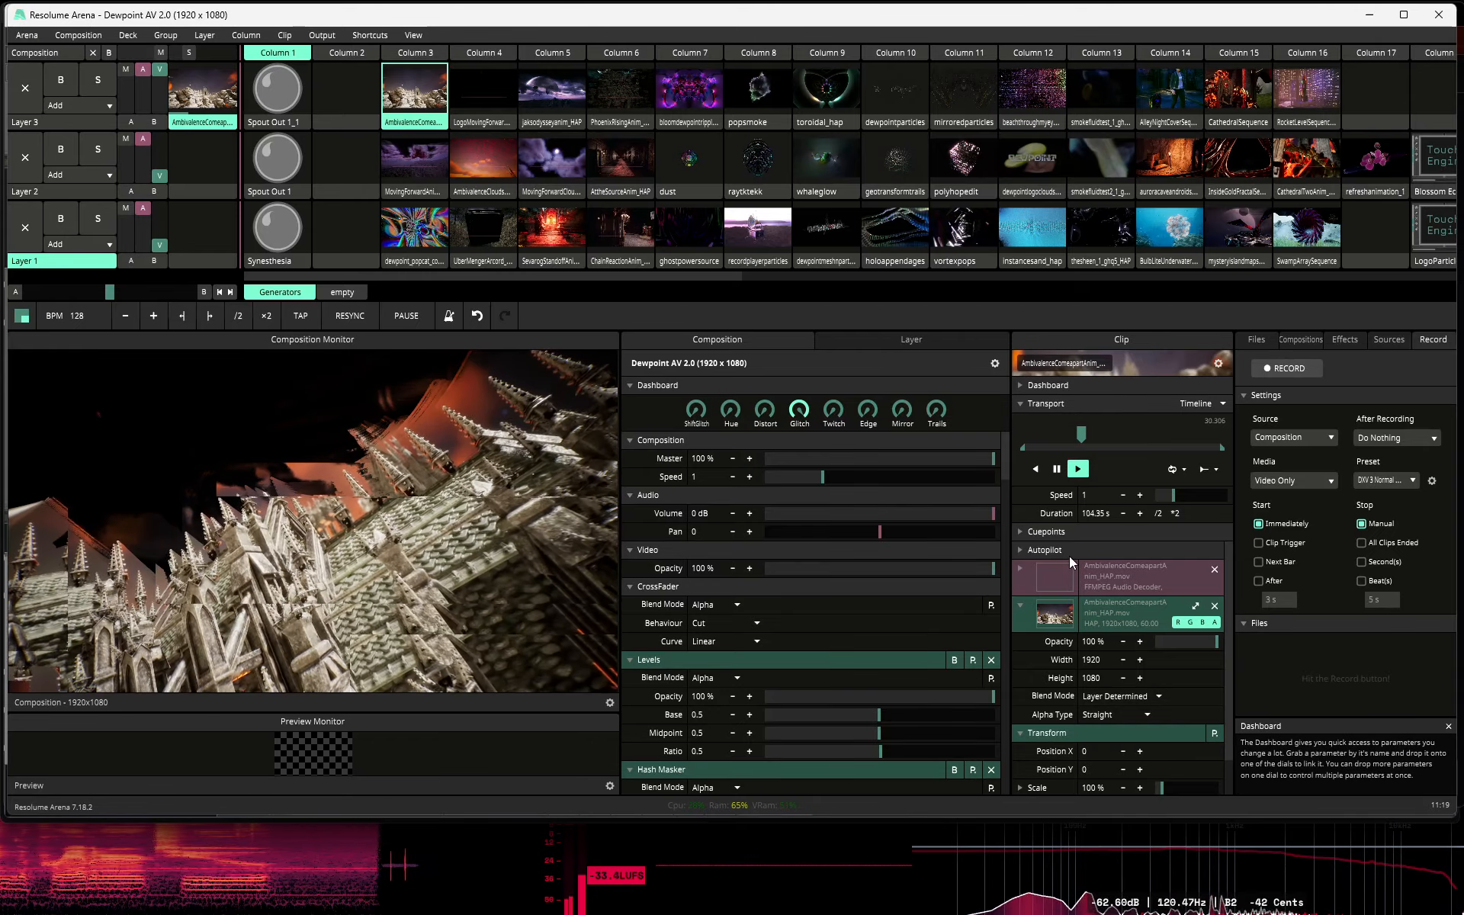
click(333, 36)
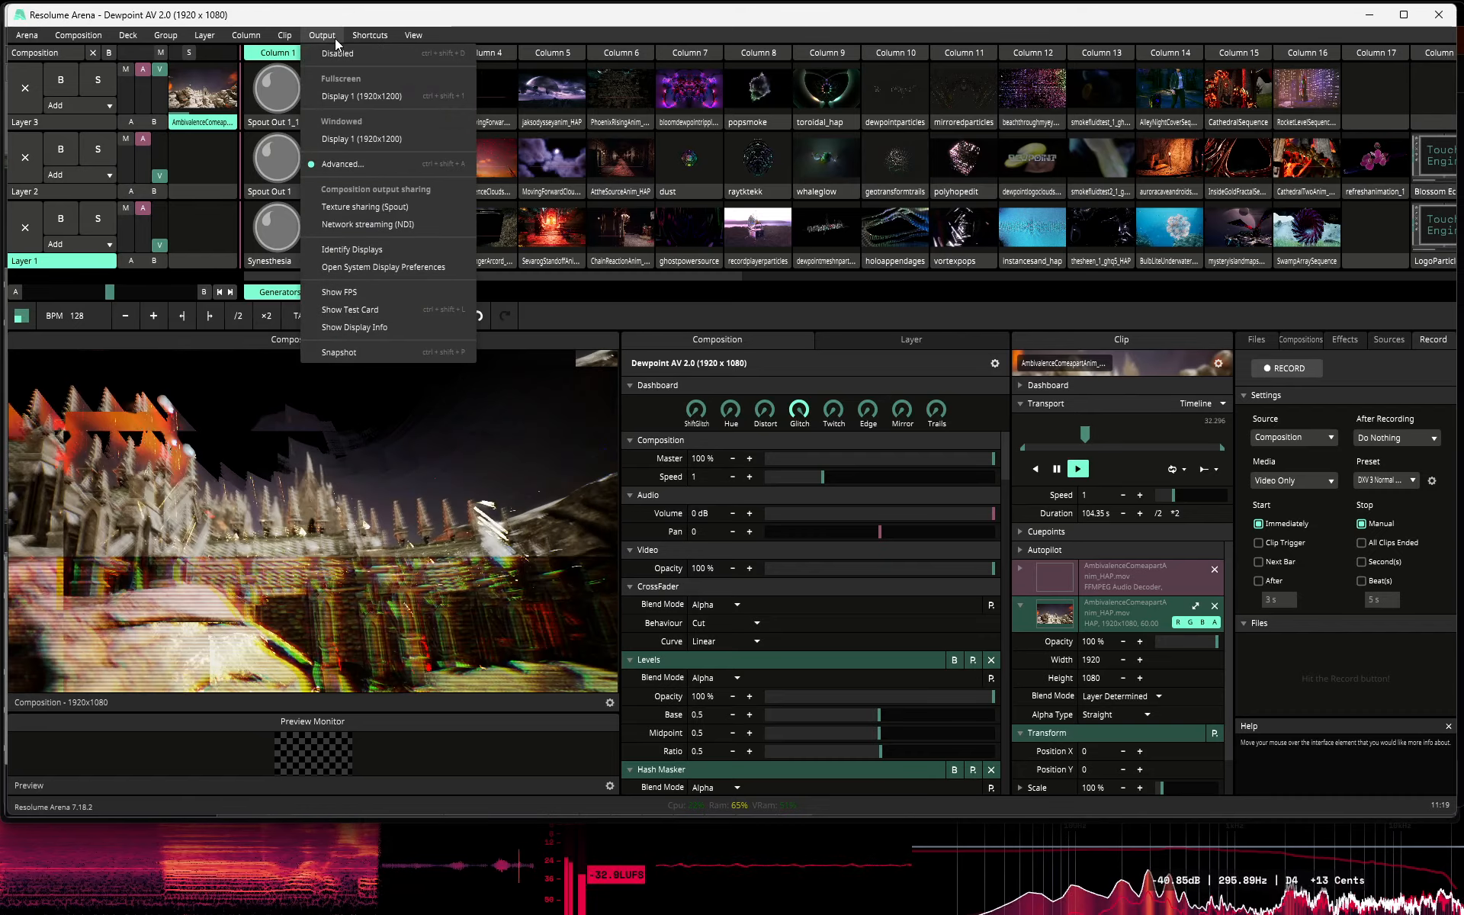
mouse_move(372, 38)
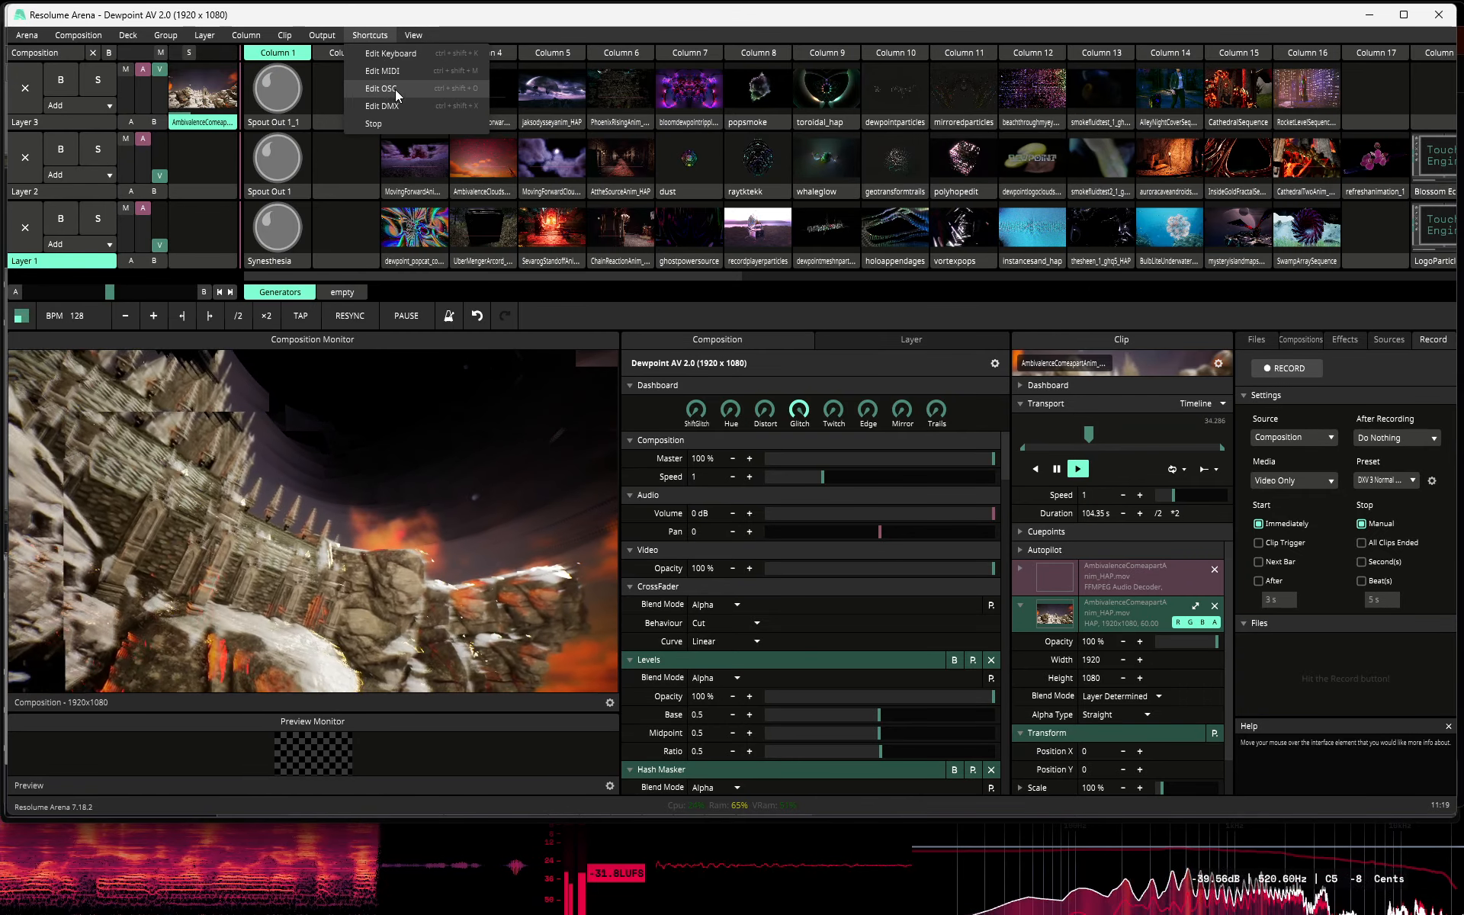
click(398, 90)
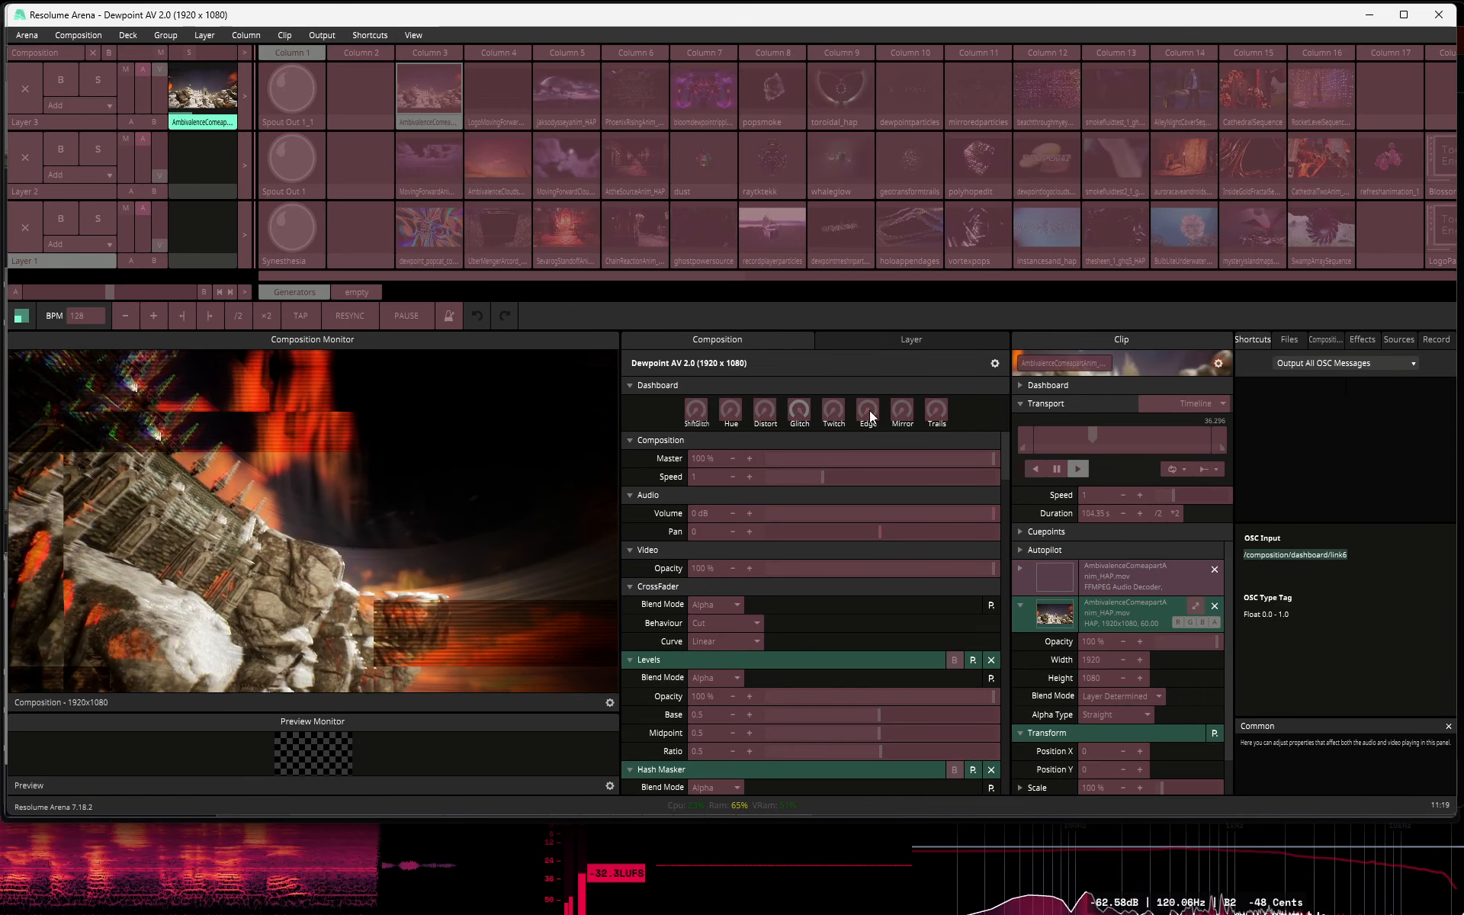
click(871, 415)
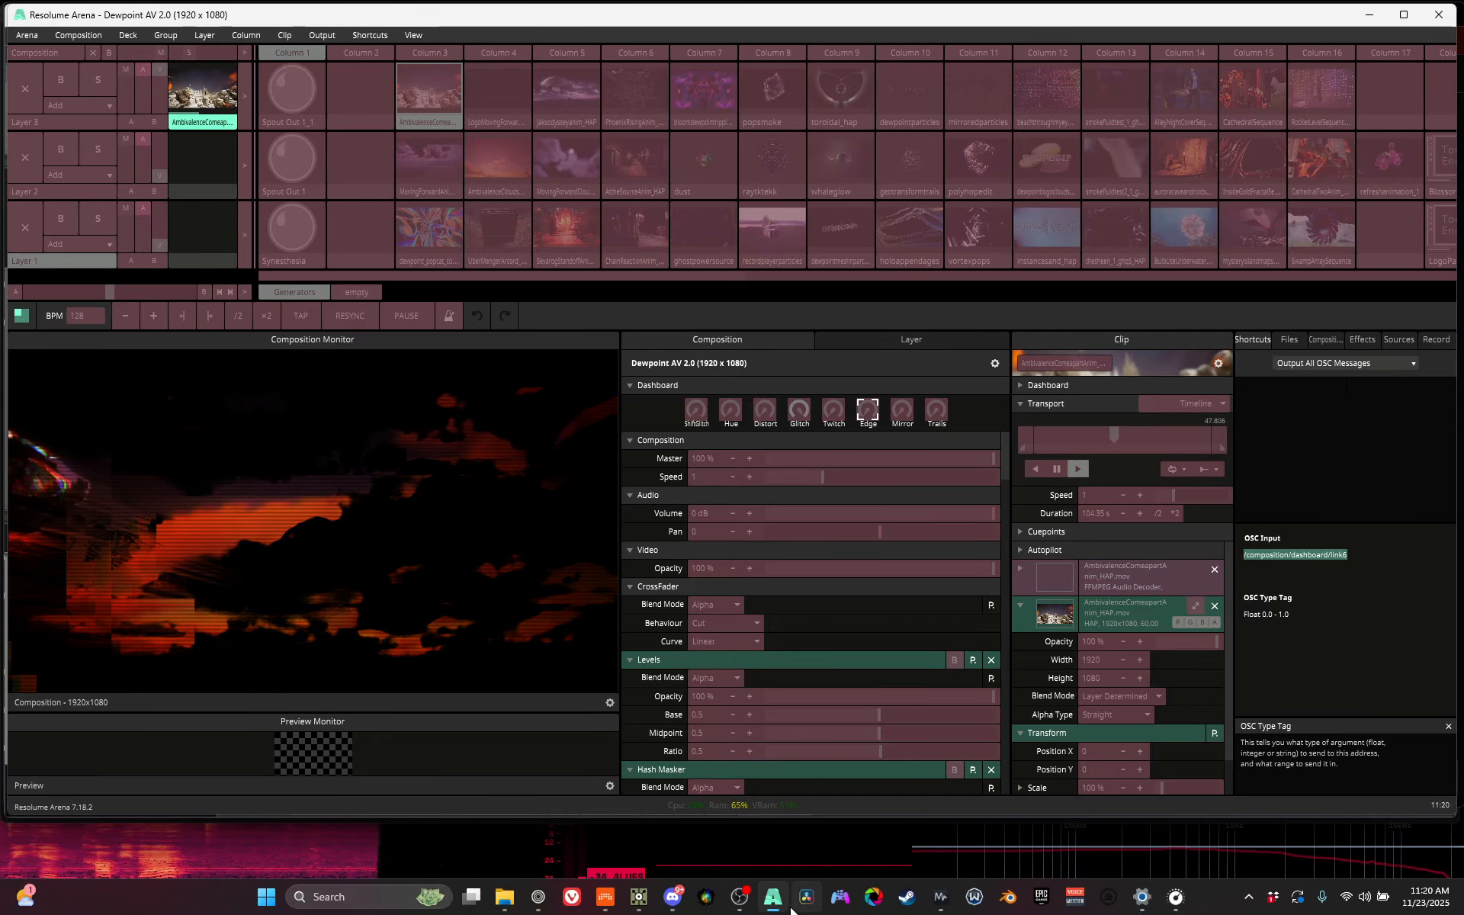
- Return to TouchDesigner and set rename4's target name to composition/dashboard/link6, without the leading slash
click(639, 898)
key(ctrl+v)
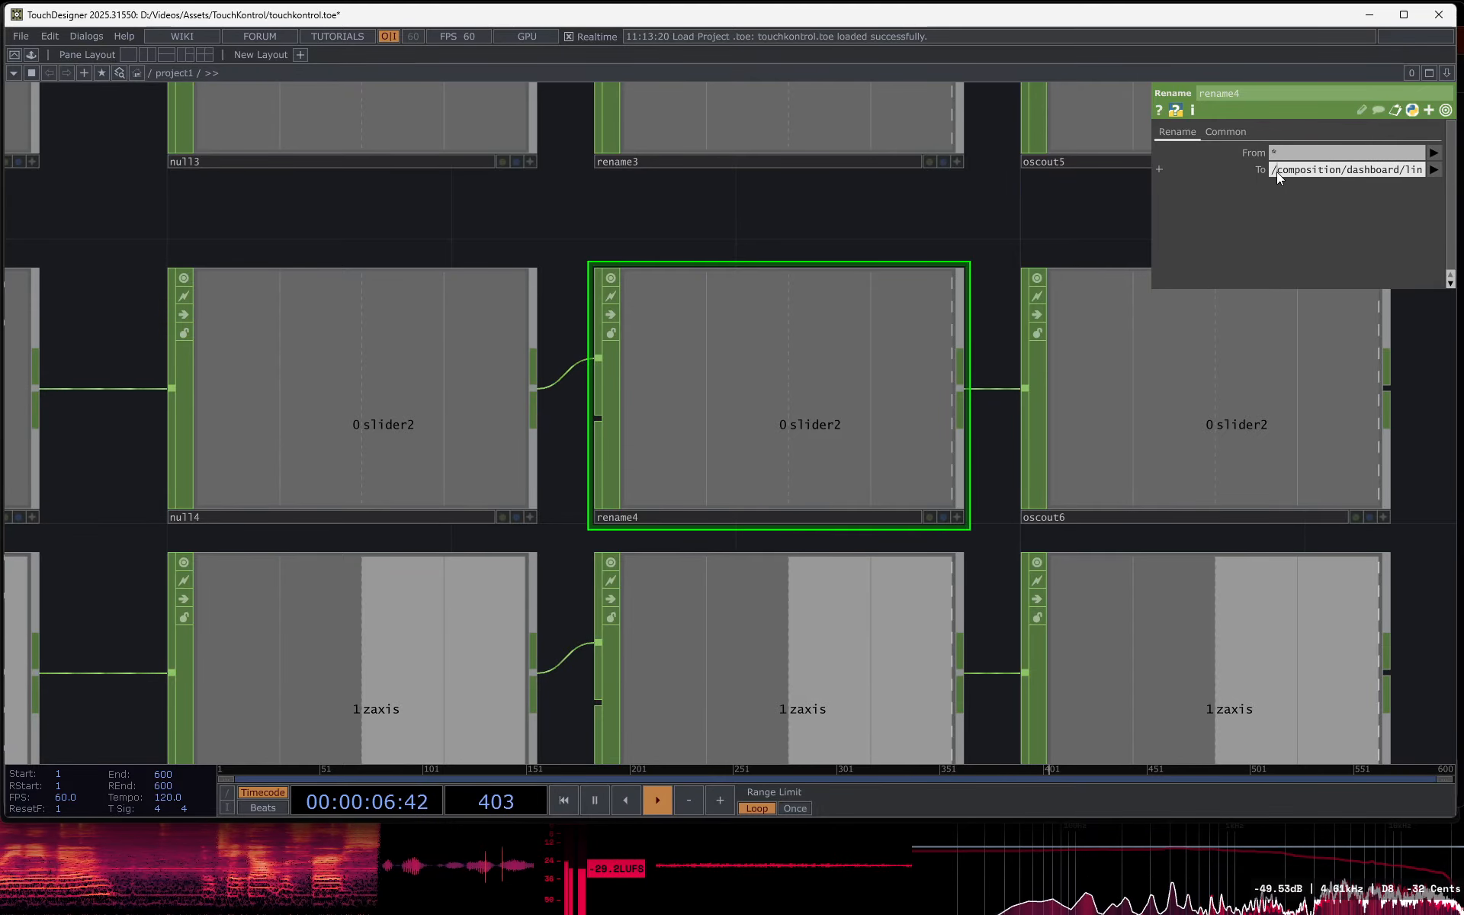
key(Return)
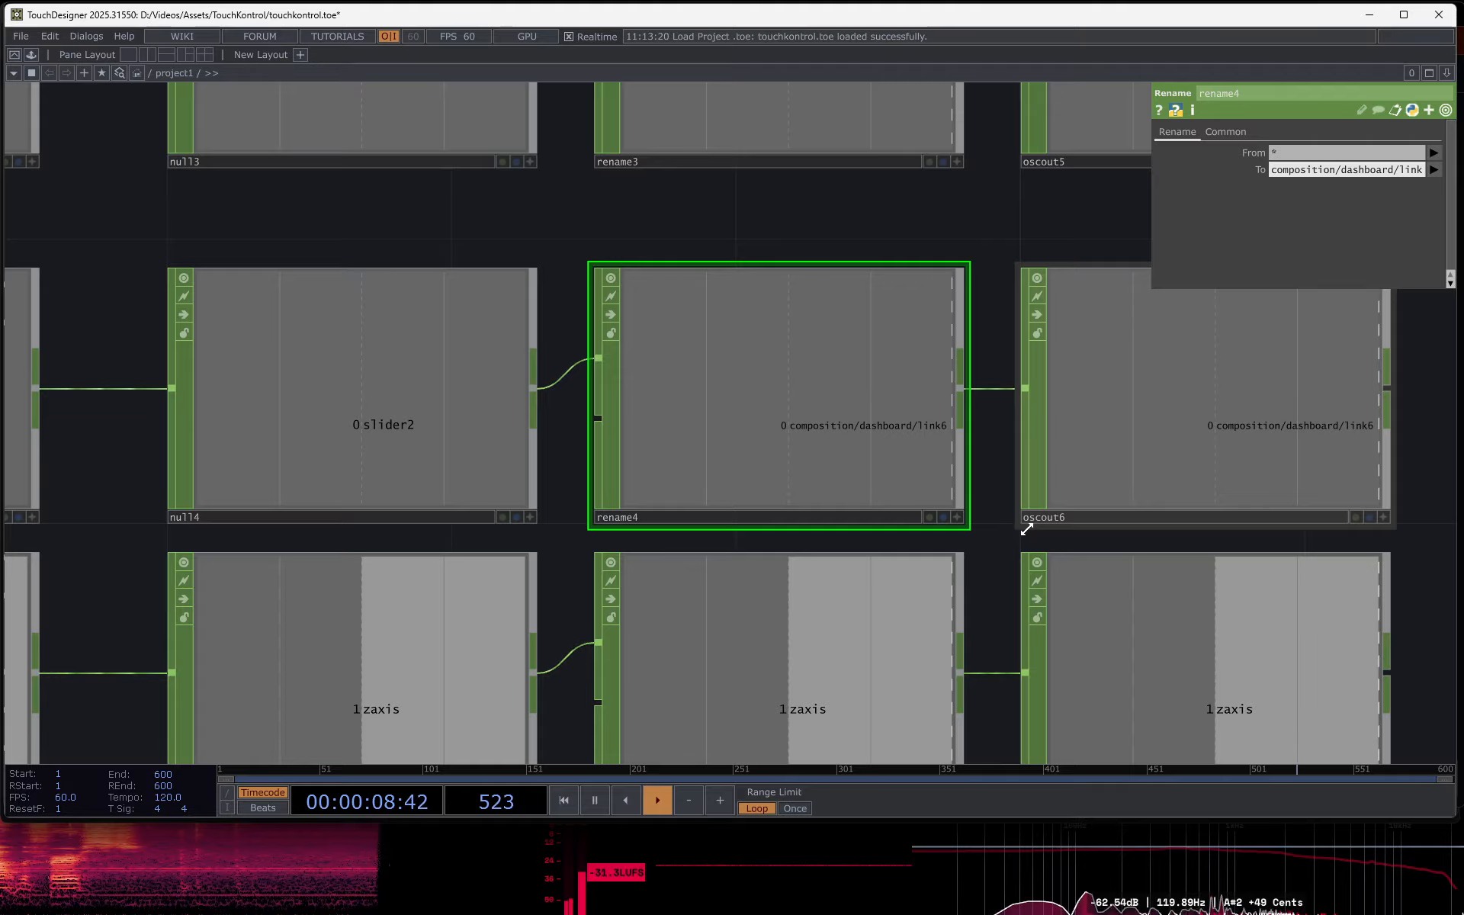
scroll(1022, 523, down, 2)
scroll(1022, 504, down, 1)
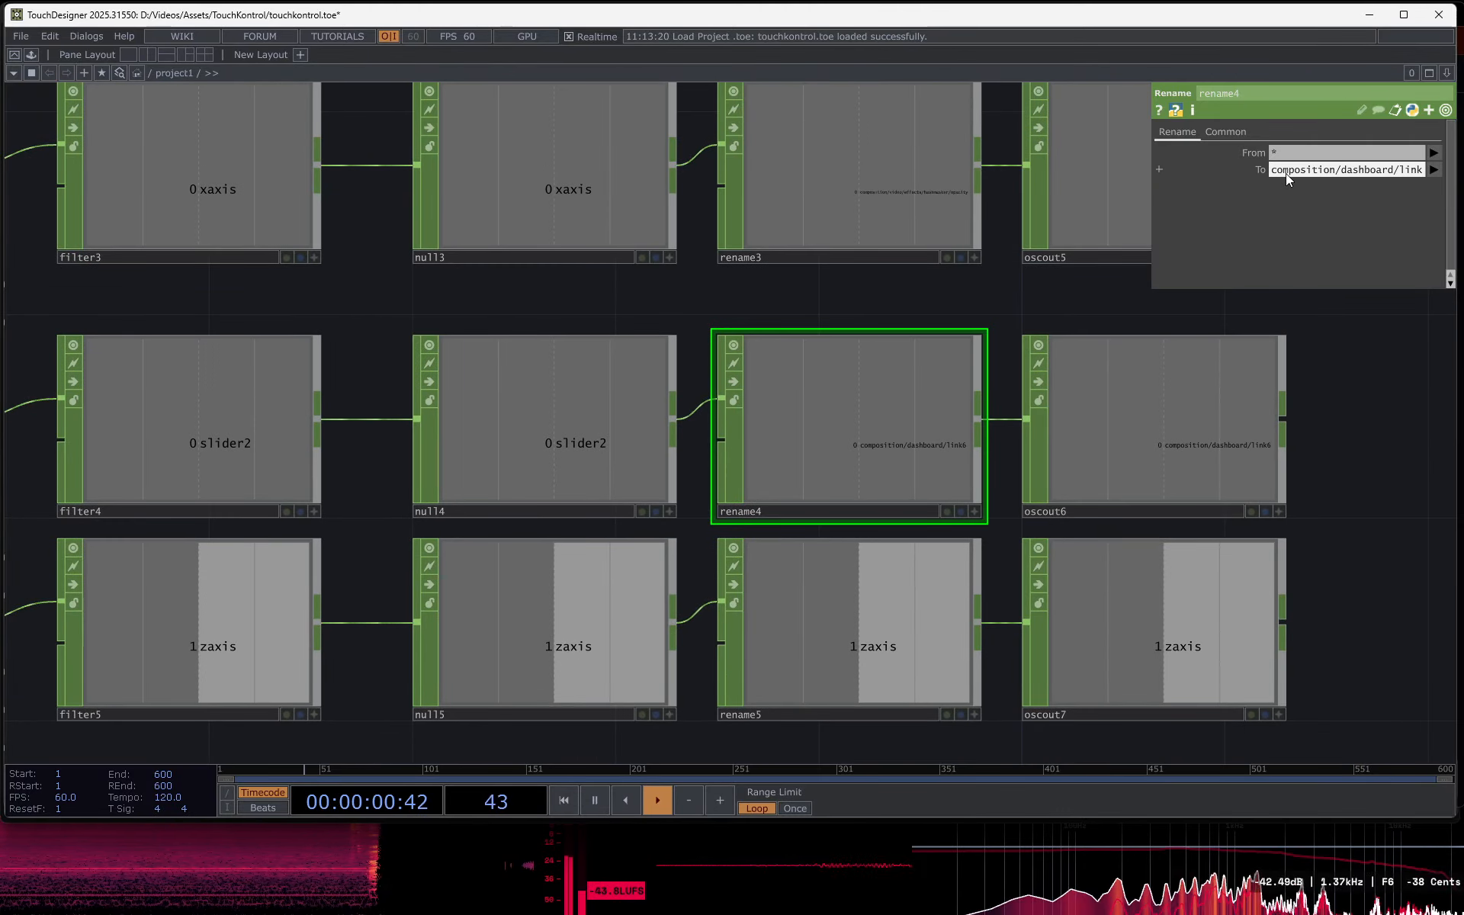
- Compare oscout6's network port with the incoming port in Resolume Arena's OSC preferences, then return to TouchDesigner
click(1151, 448)
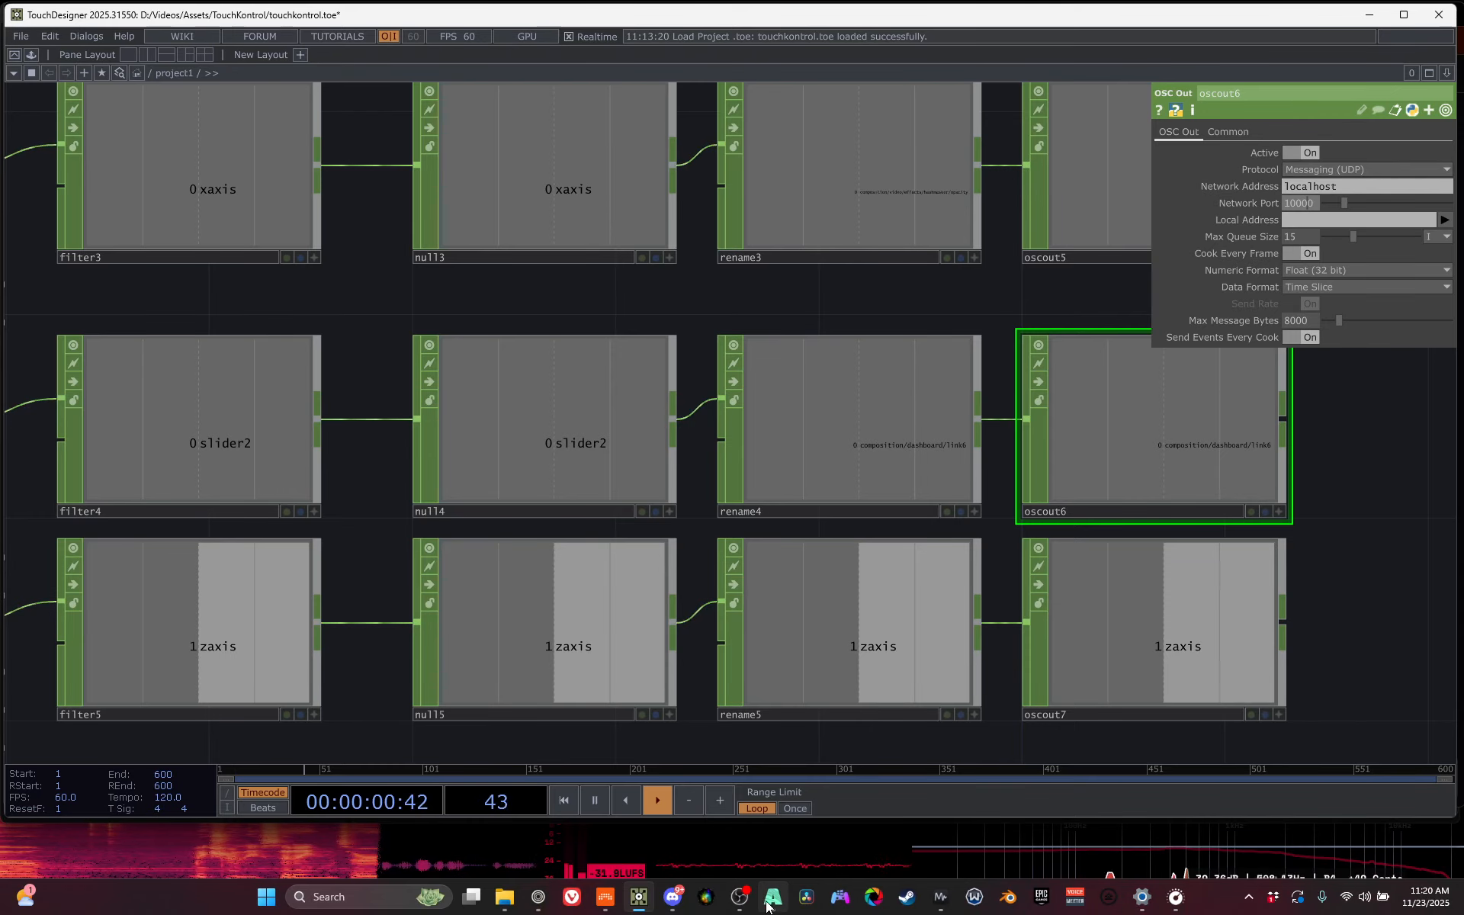
click(770, 901)
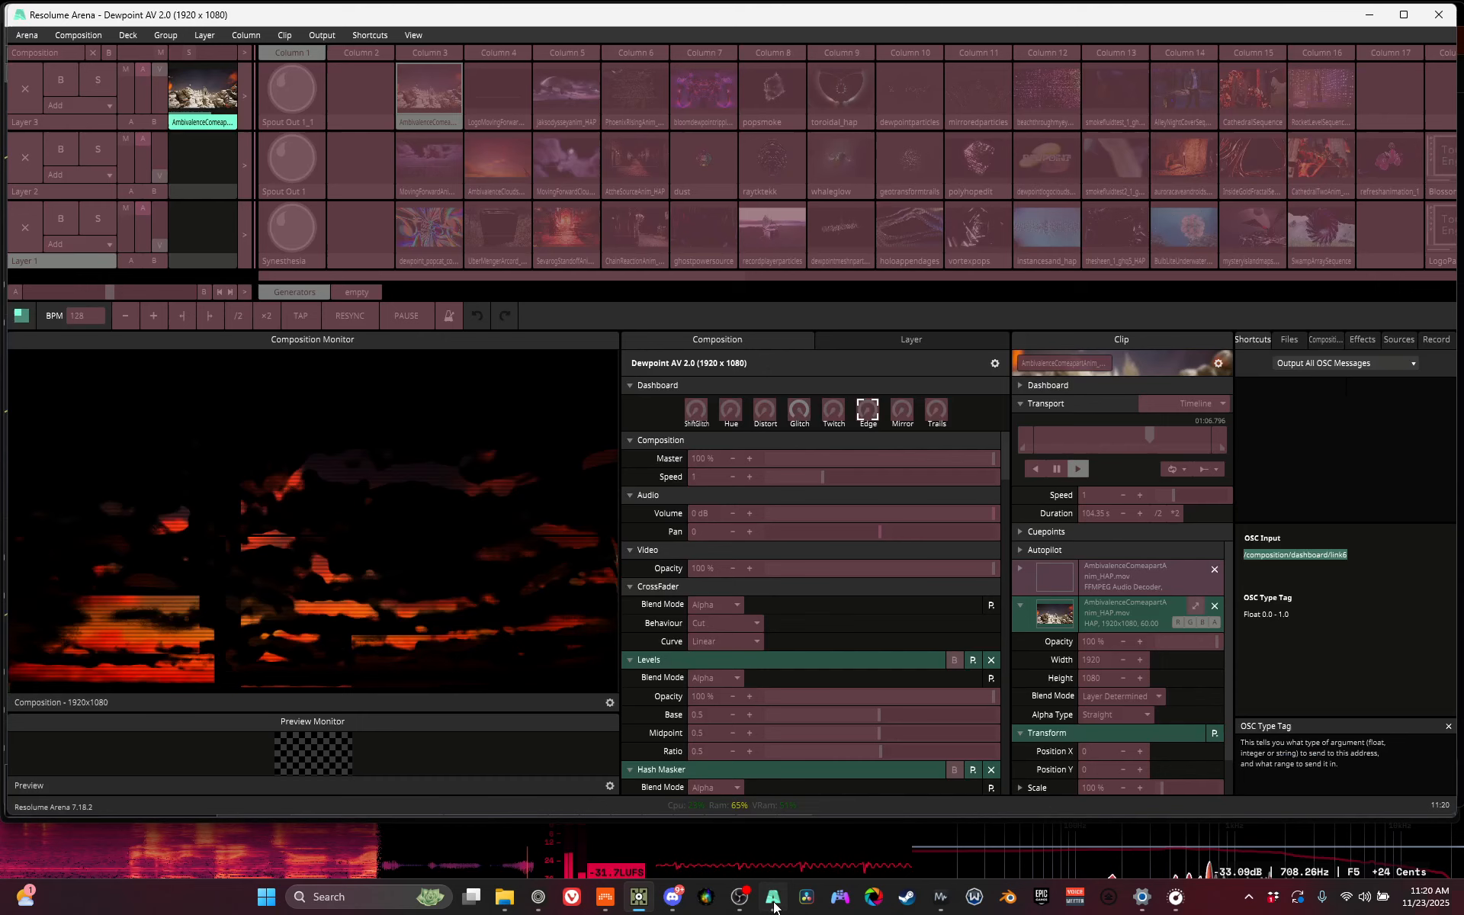
click(26, 35)
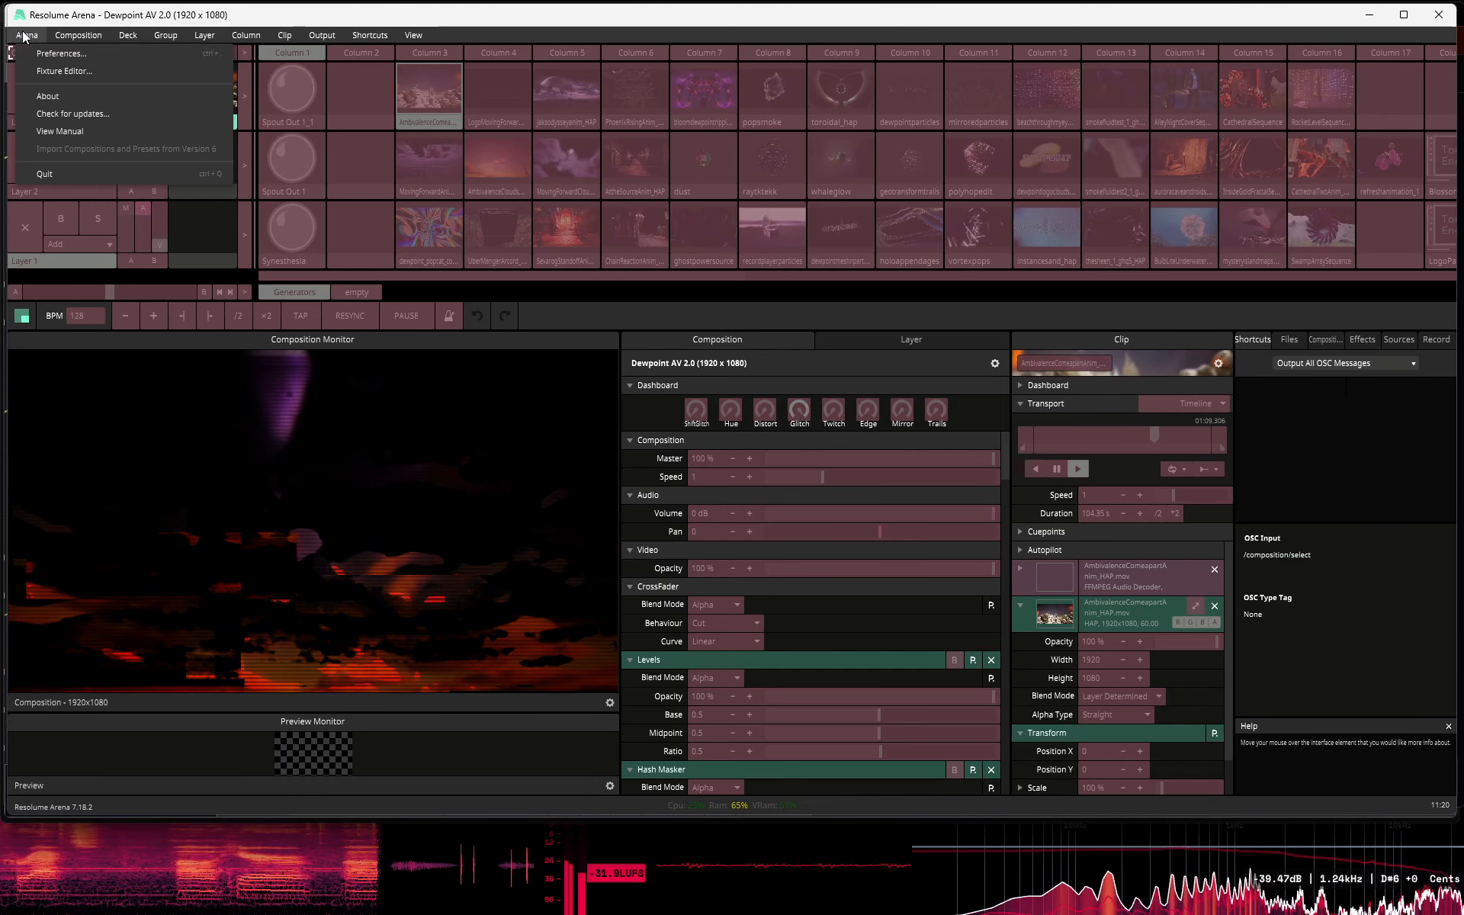
click(64, 54)
click(596, 285)
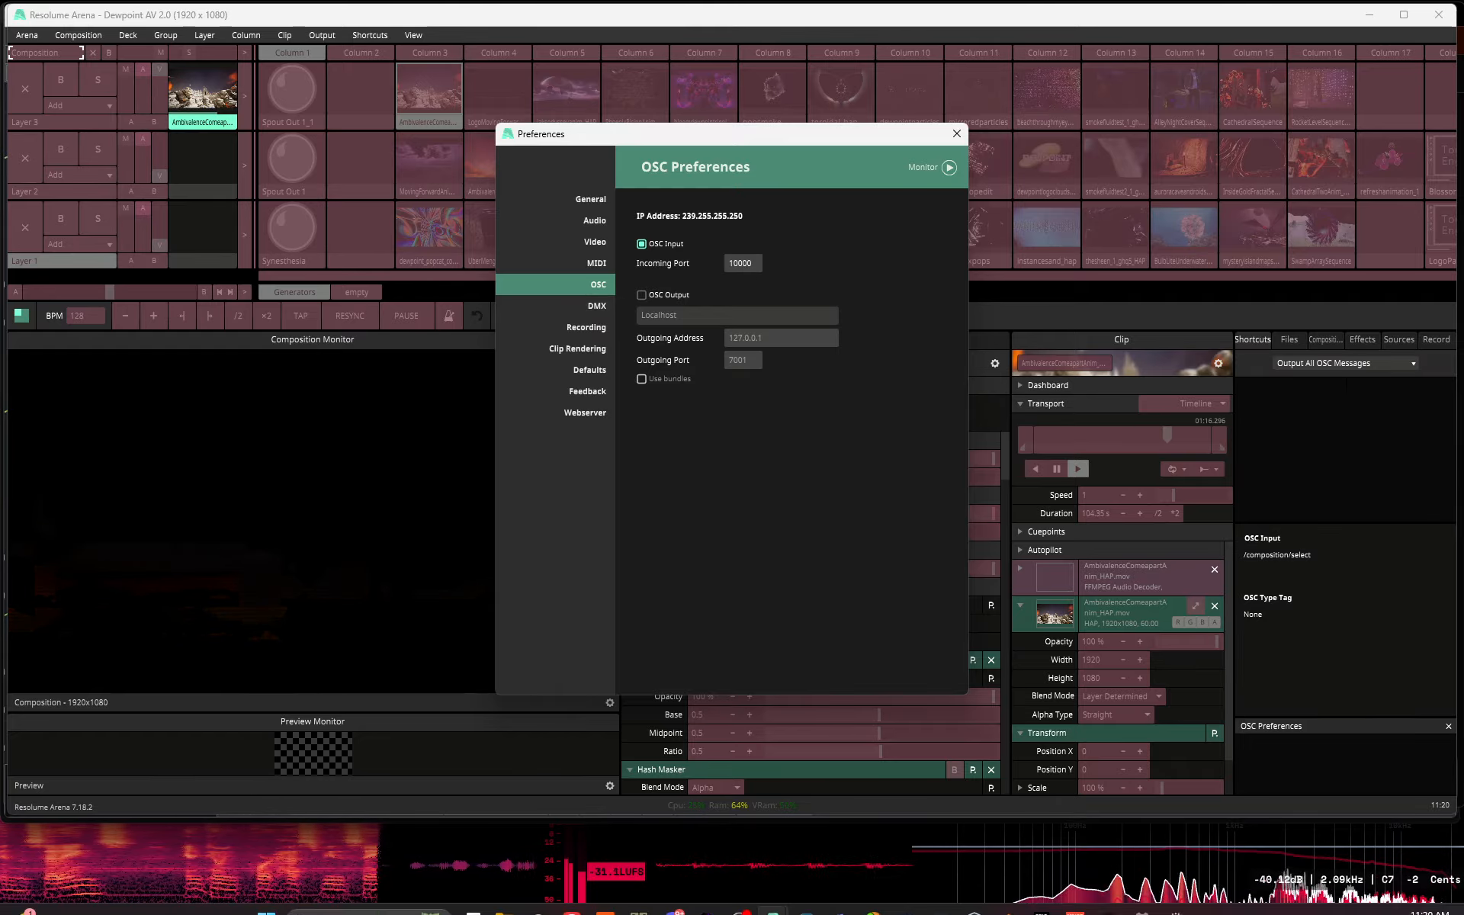
mouse_move(758, 906)
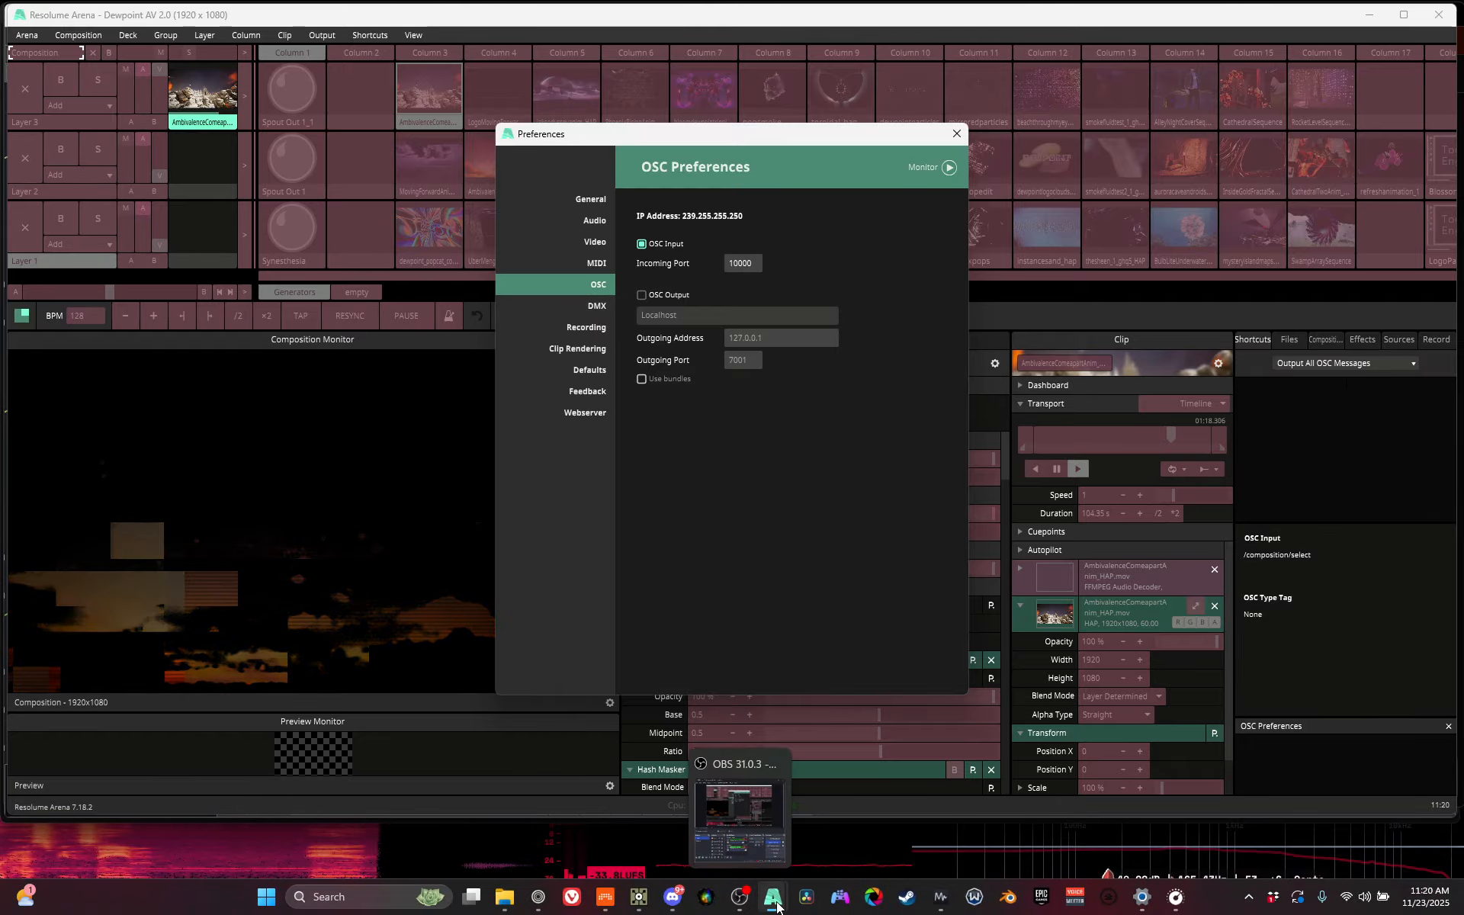
click(637, 909)
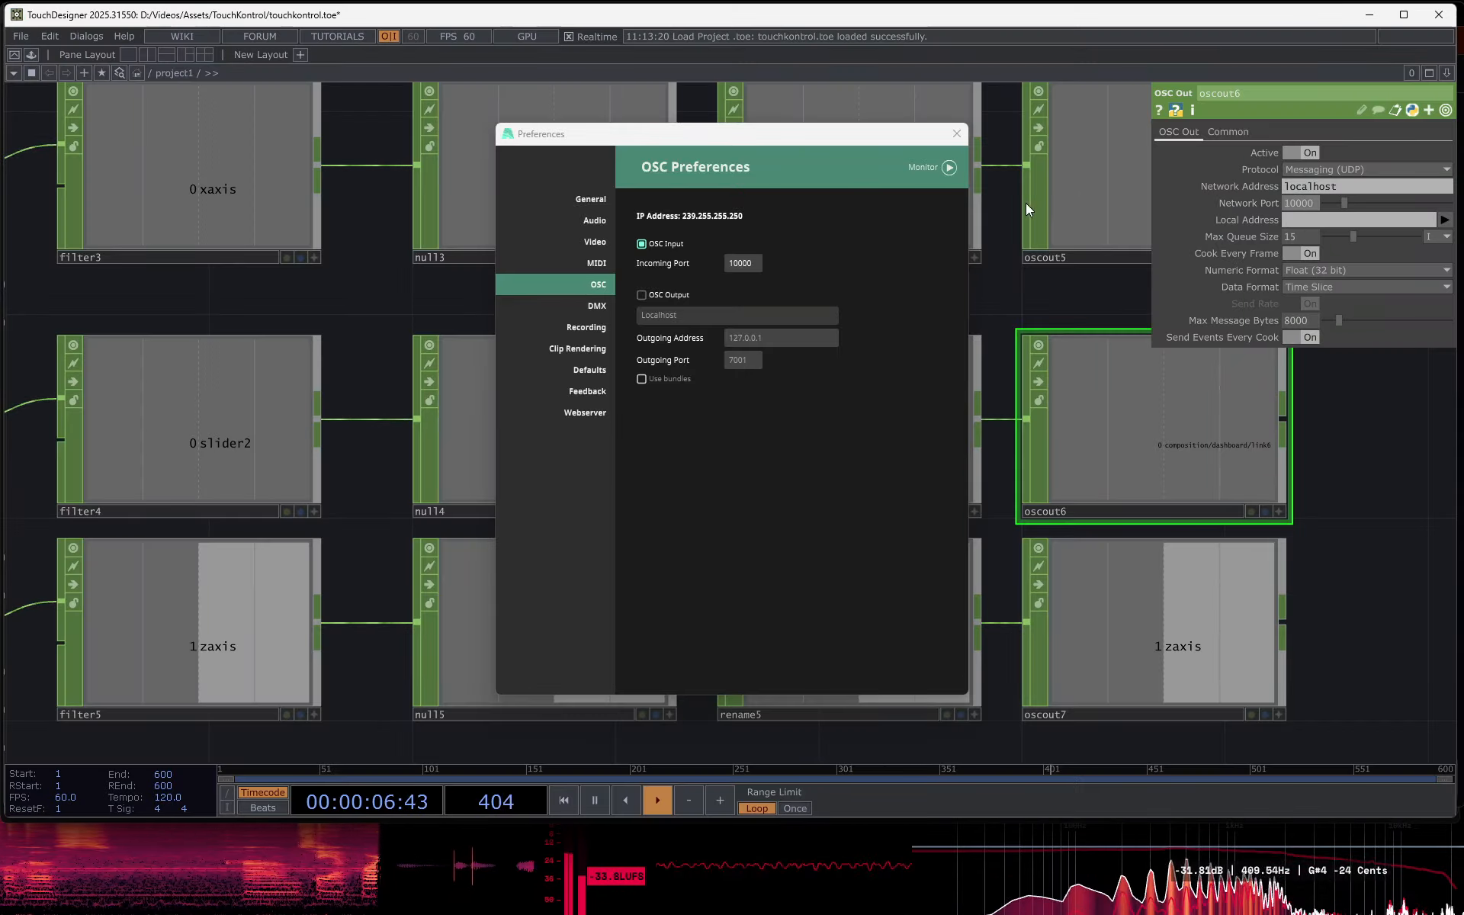
- Close the OSC preferences and switch to Resolume Arena to watch the composition respond to the controller
click(959, 134)
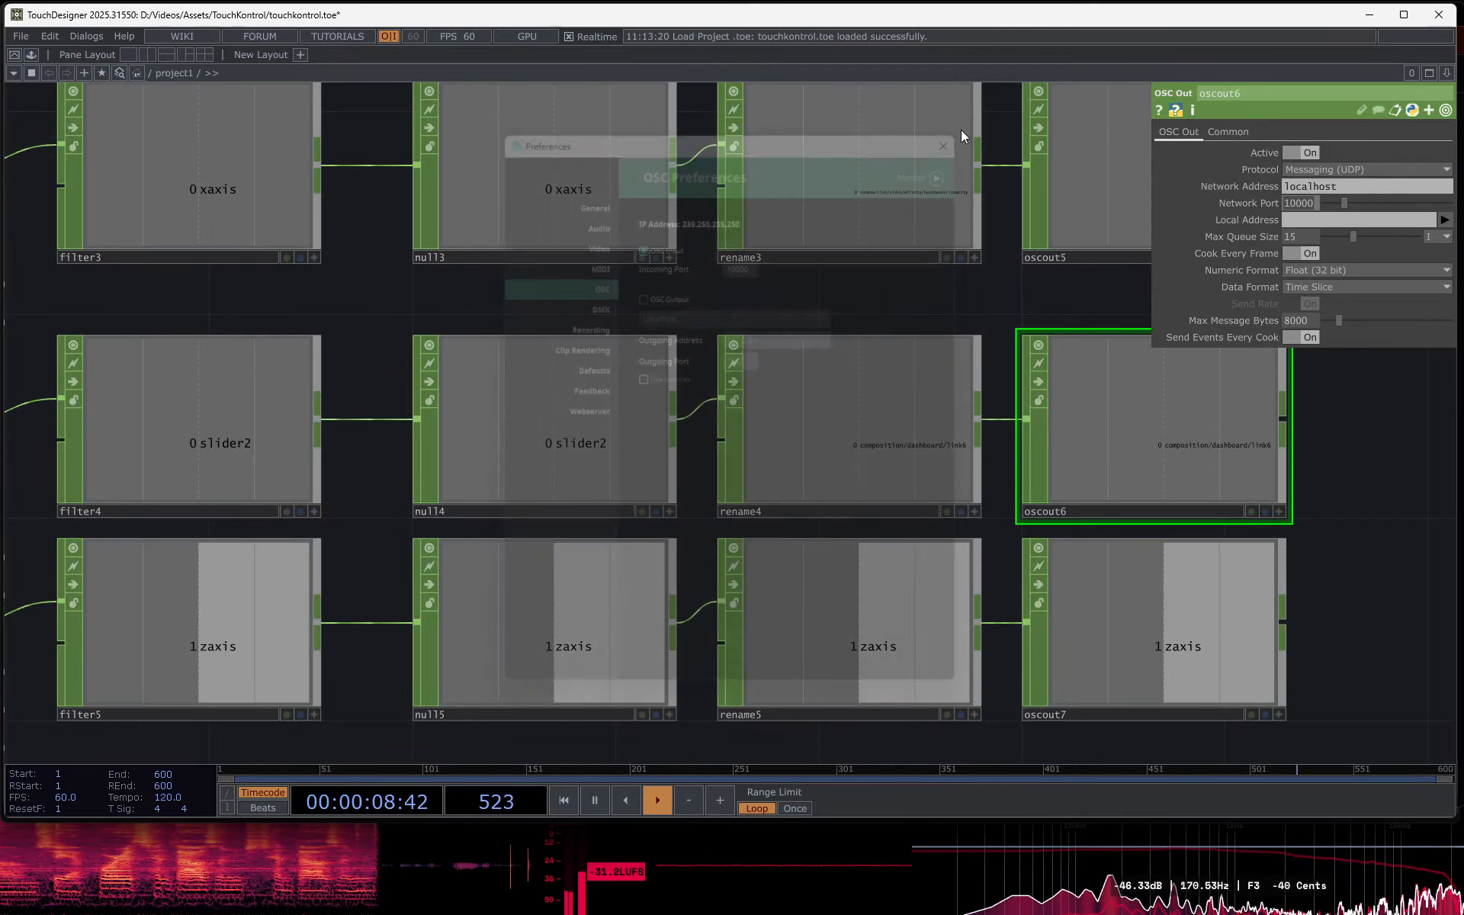
drag(1352, 494, 1307, 516)
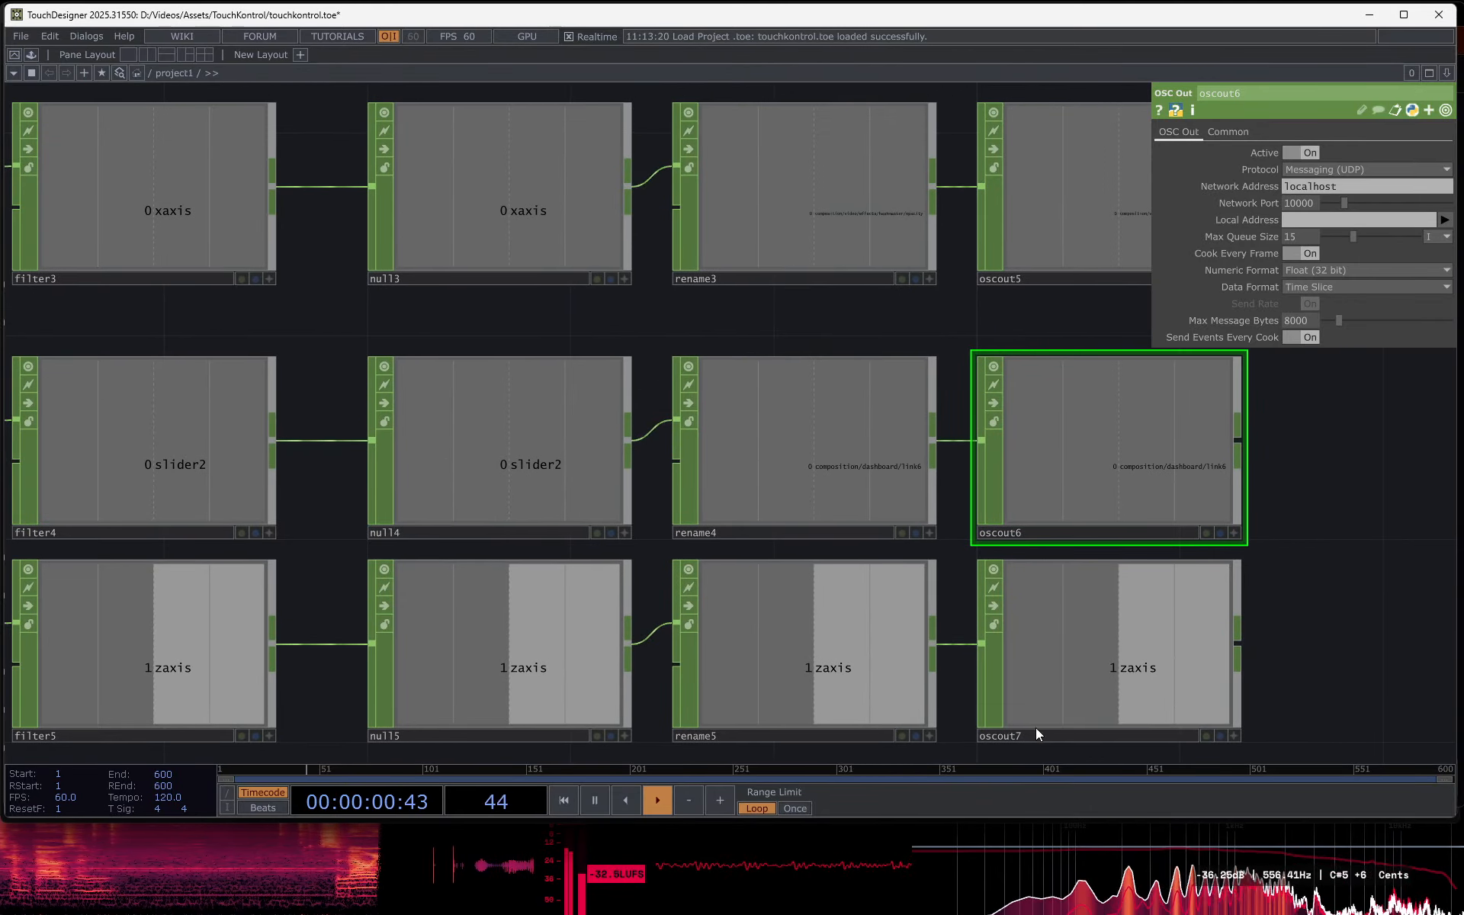
mouse_move(725, 895)
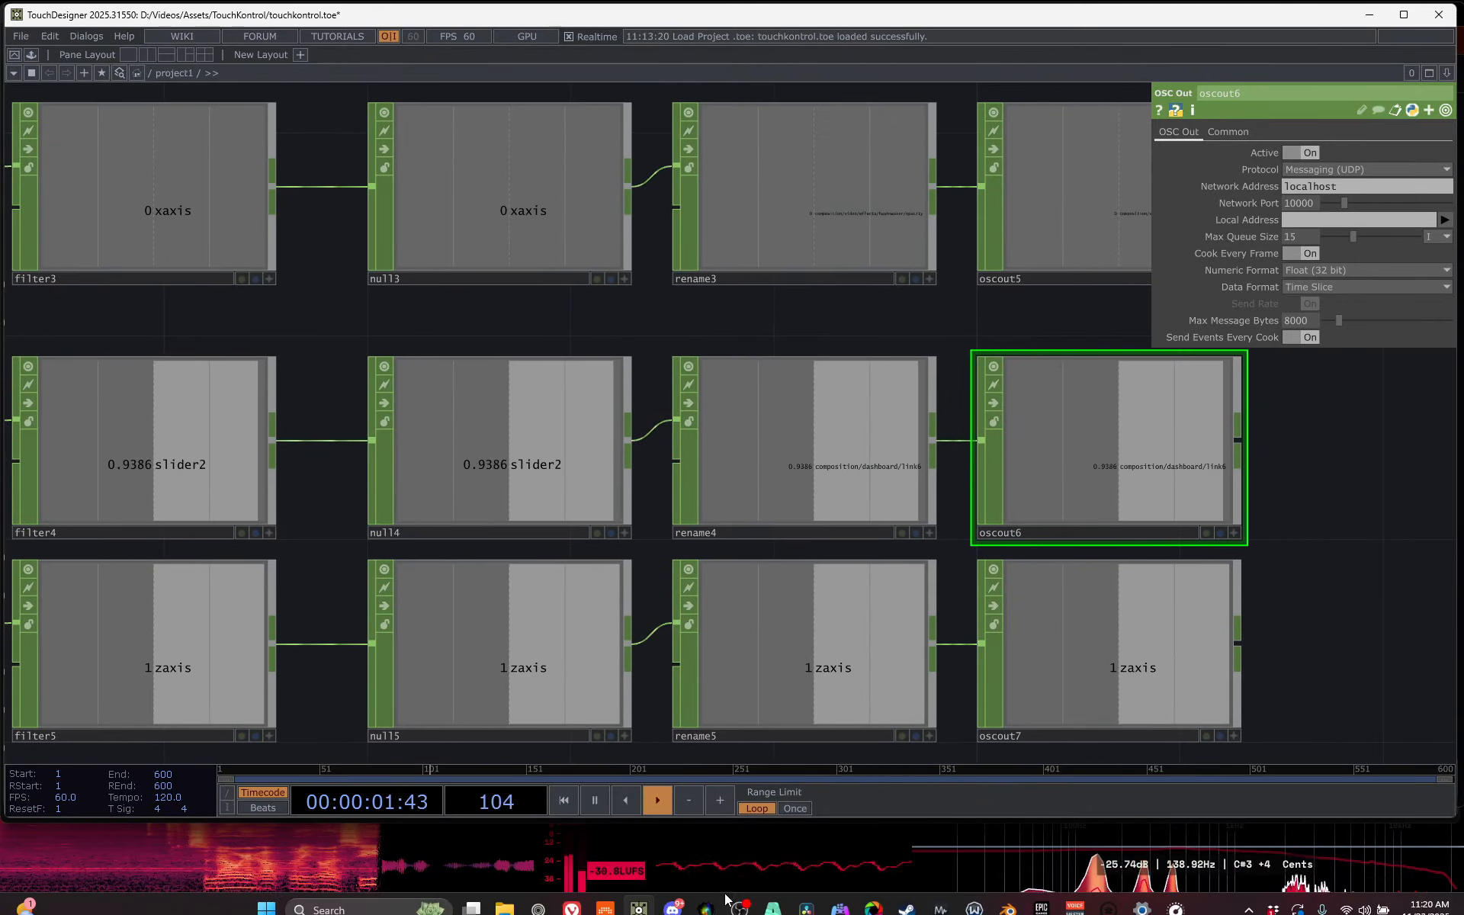
click(772, 897)
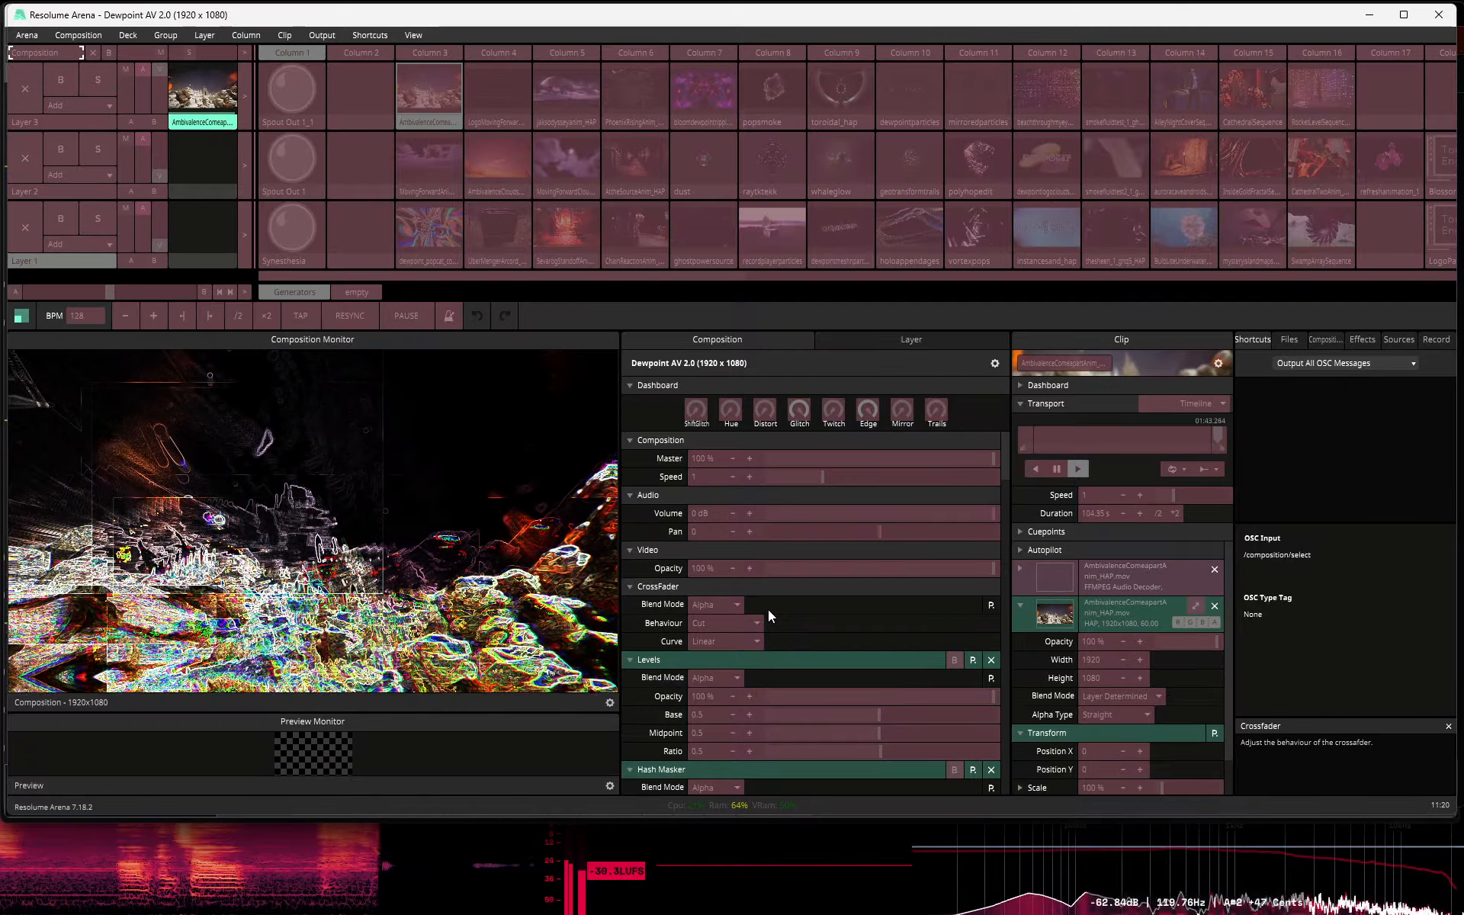
- Return to TouchDesigner, inspect logic2 in the slider2 chain and choose Toggle among its Channel Pre OP options
click(753, 899)
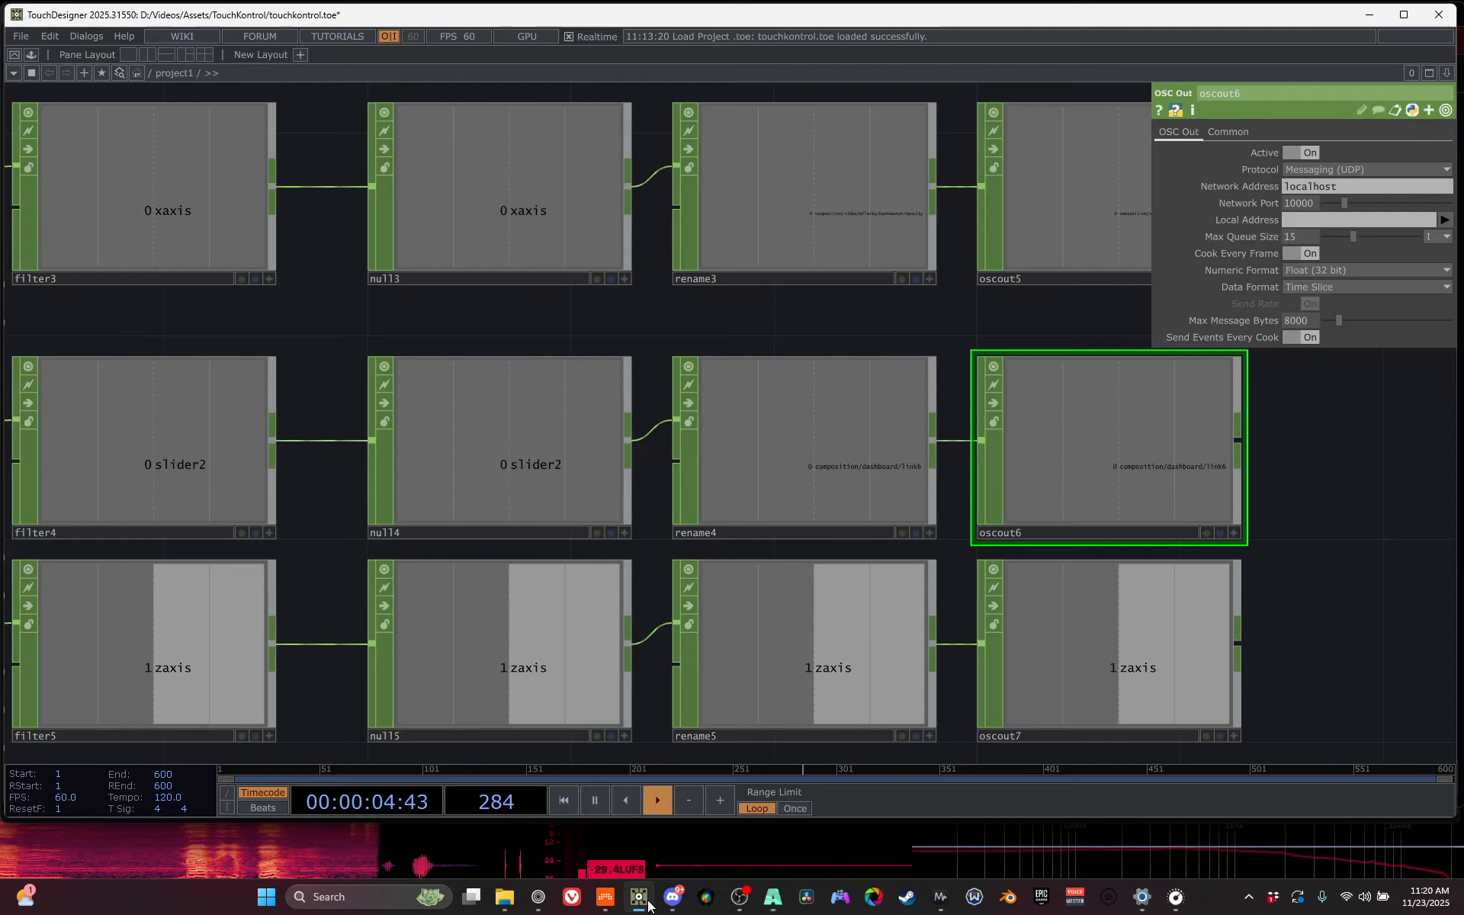
scroll(478, 528, down, 2)
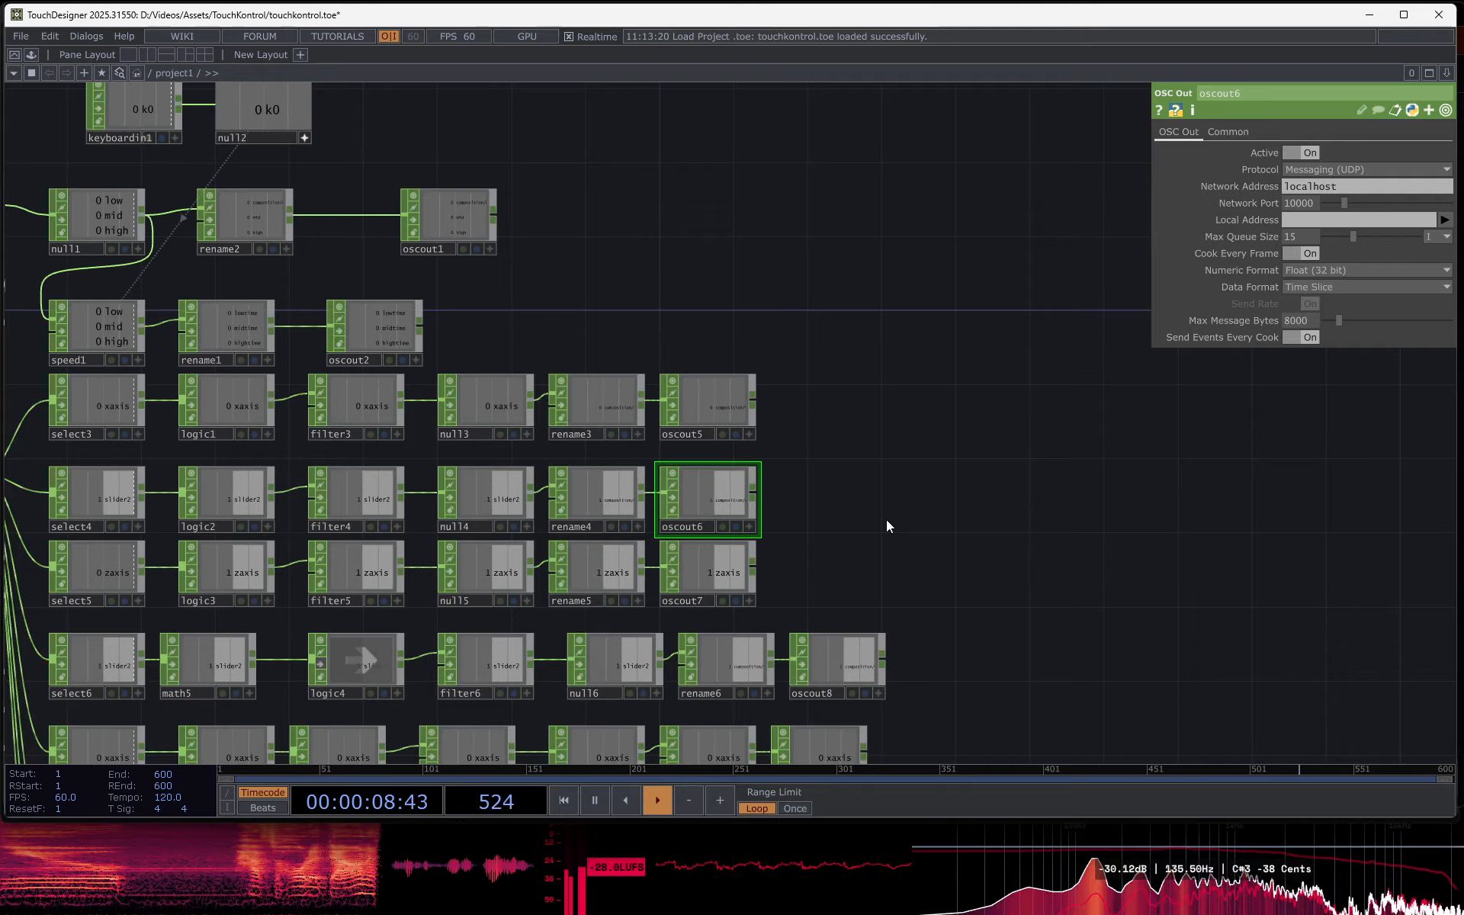
drag(960, 518, 1196, 517)
scroll(467, 450, up, 8)
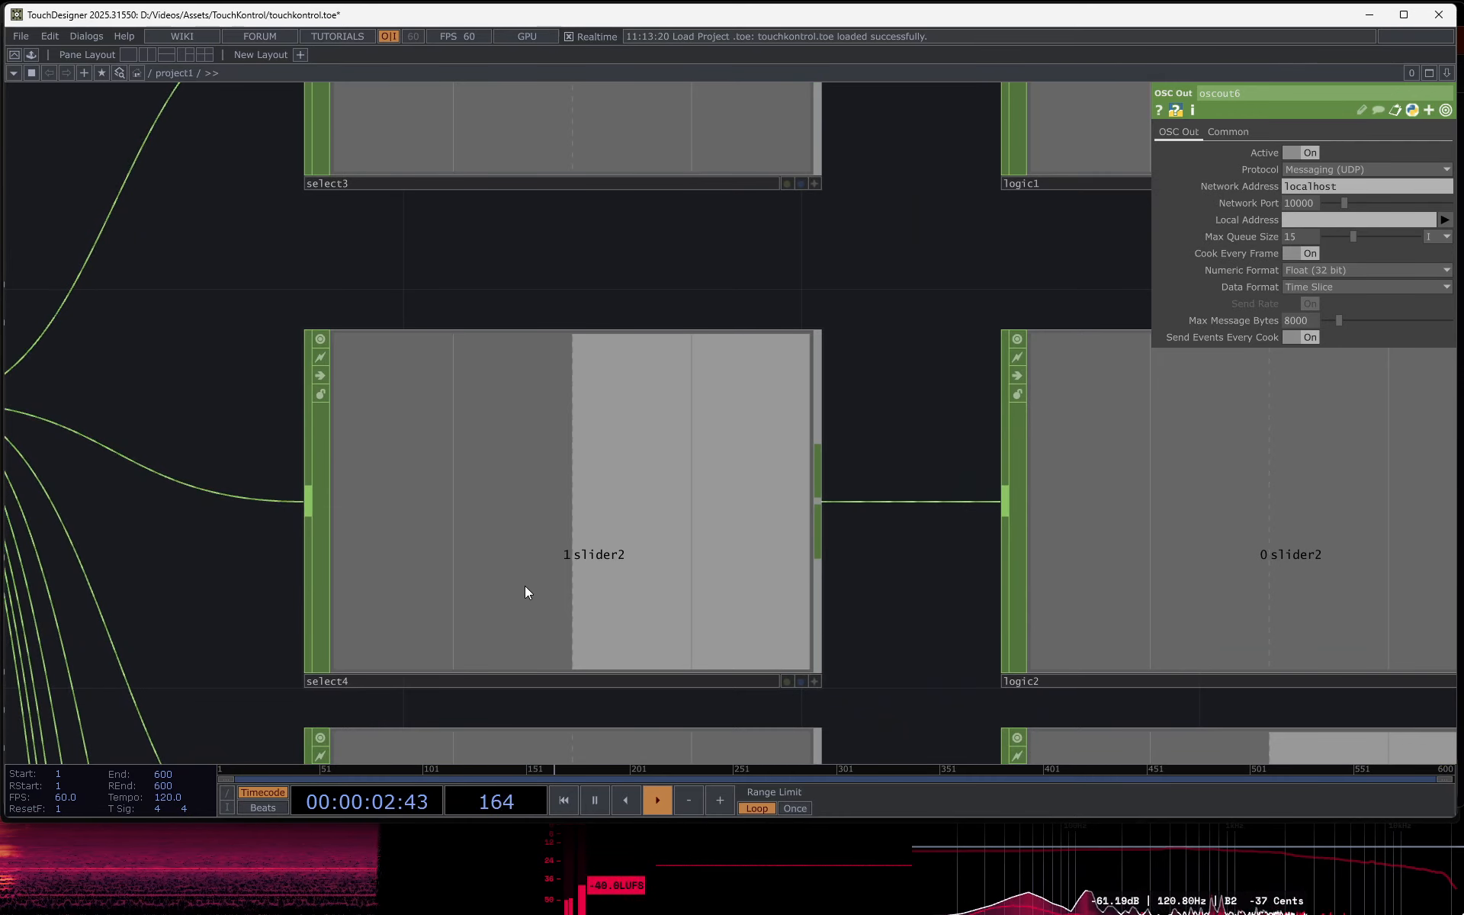
scroll(525, 586, up, 3)
drag(983, 610, 254, 511)
scroll(495, 528, down, 1)
scroll(496, 527, down, 3)
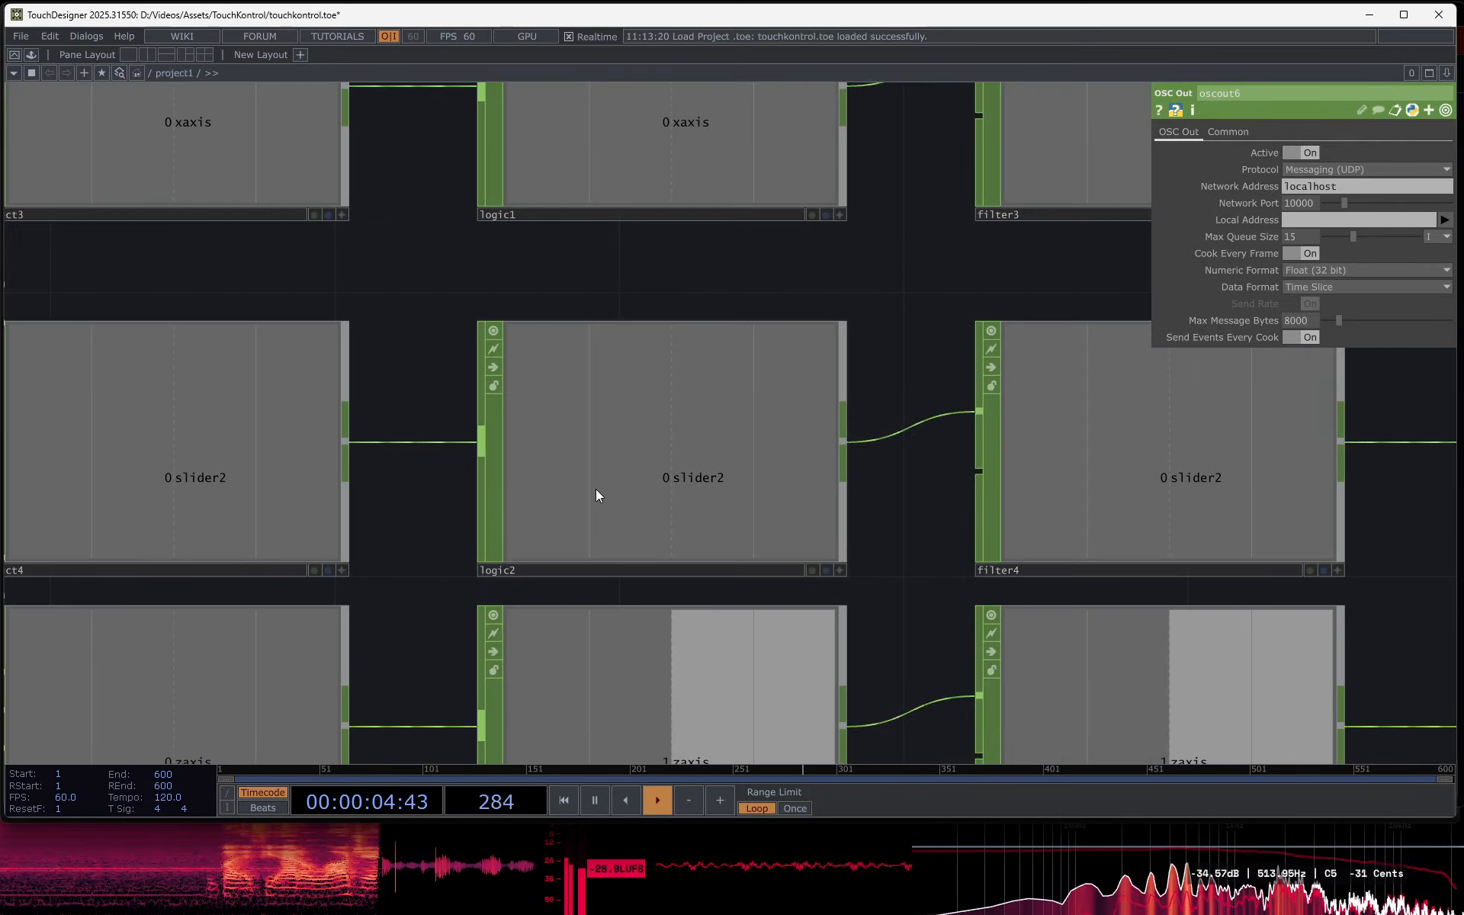
click(595, 496)
drag(404, 539, 813, 513)
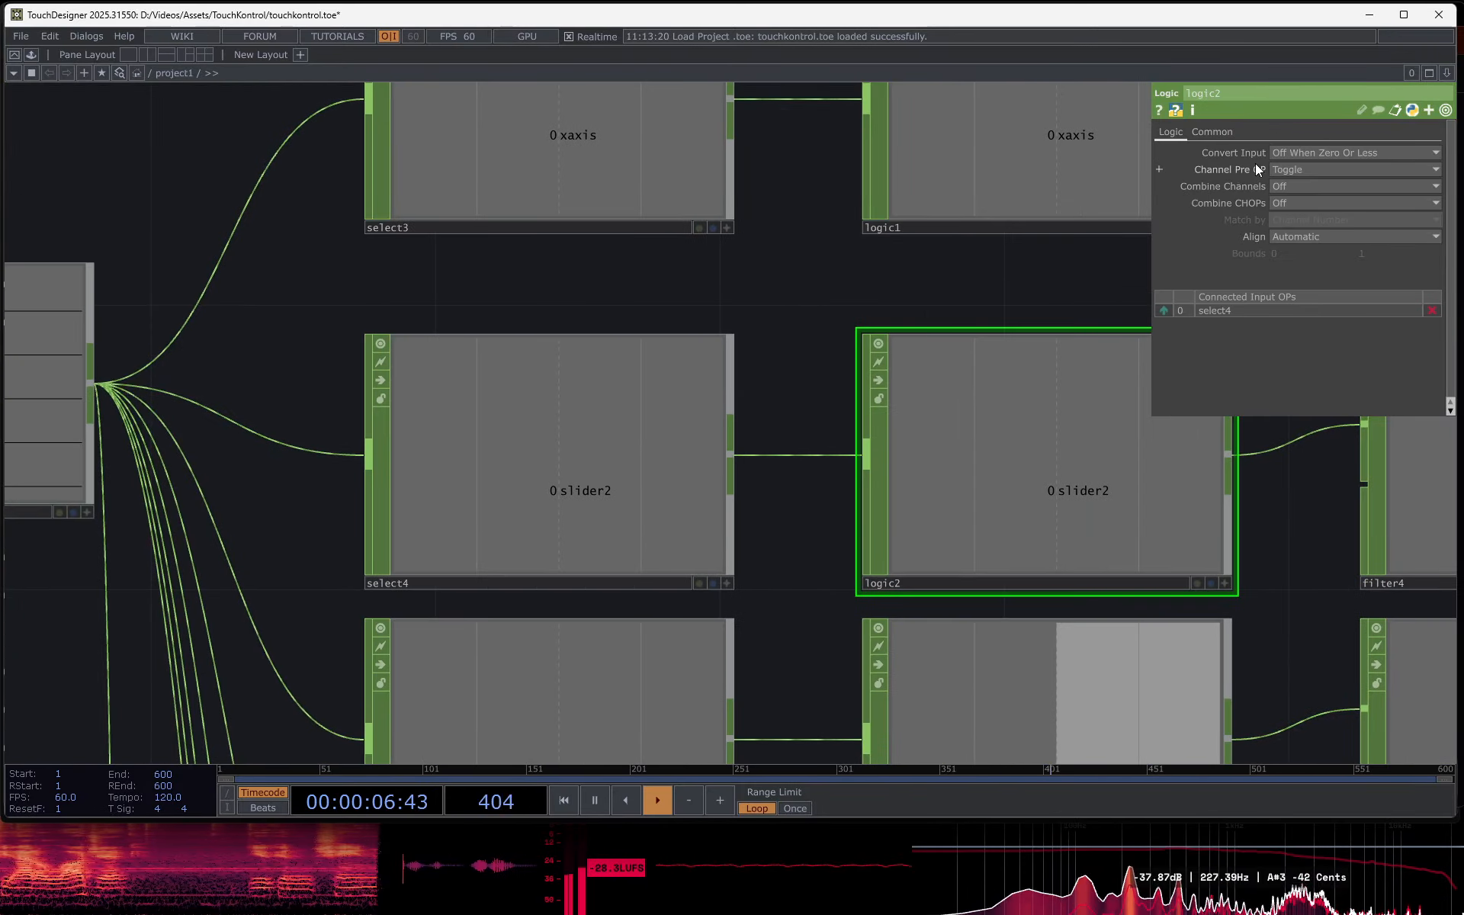
click(1305, 171)
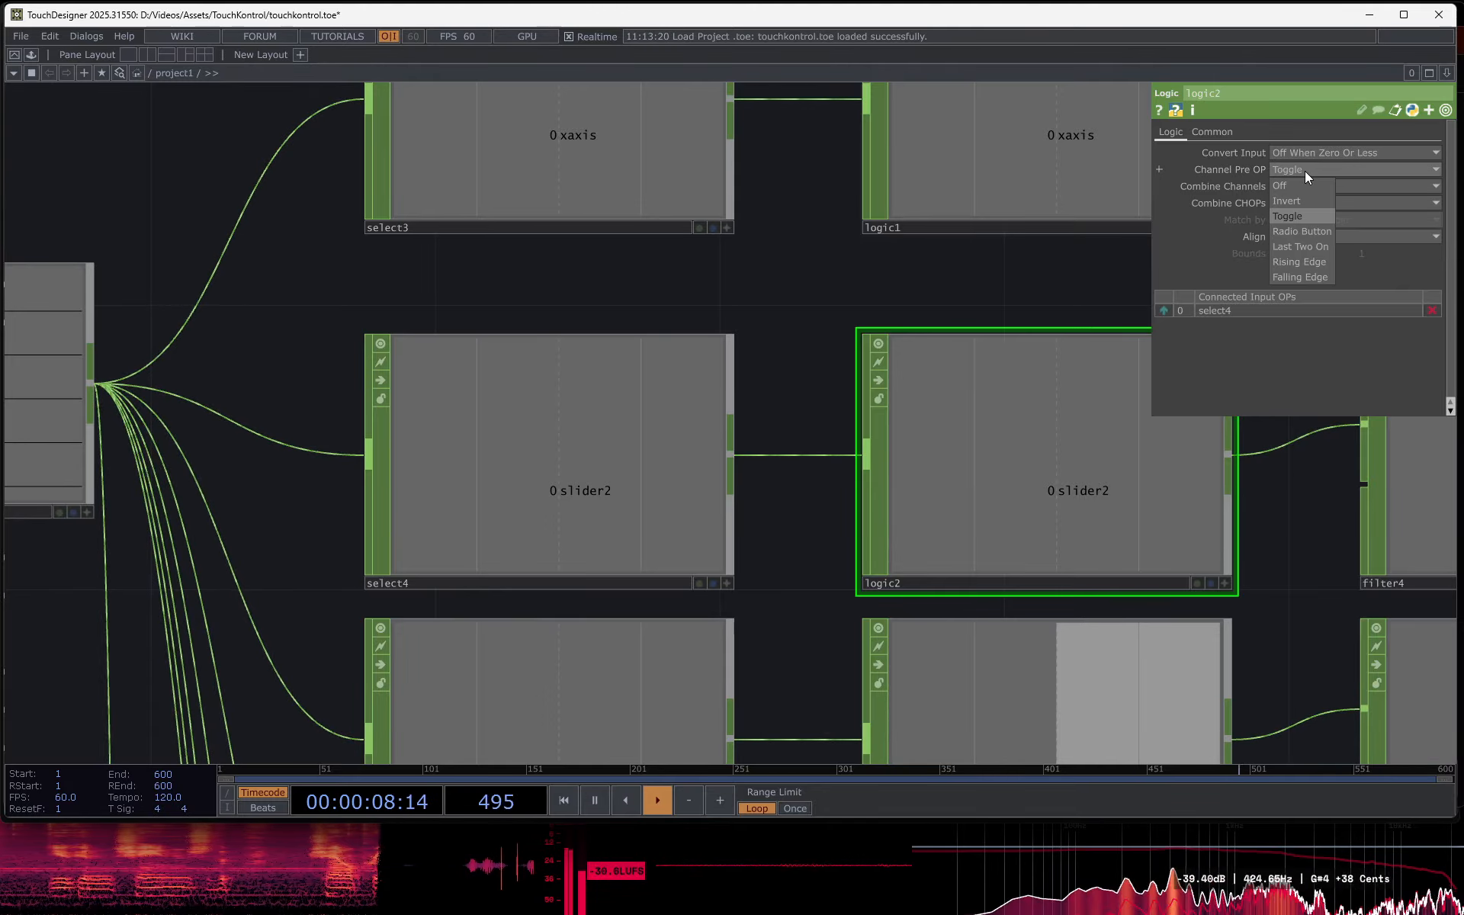
click(1296, 218)
- Examine filter4's smoothing settings and its list of available filter types in the slider2 chain
drag(1040, 273, 851, 267)
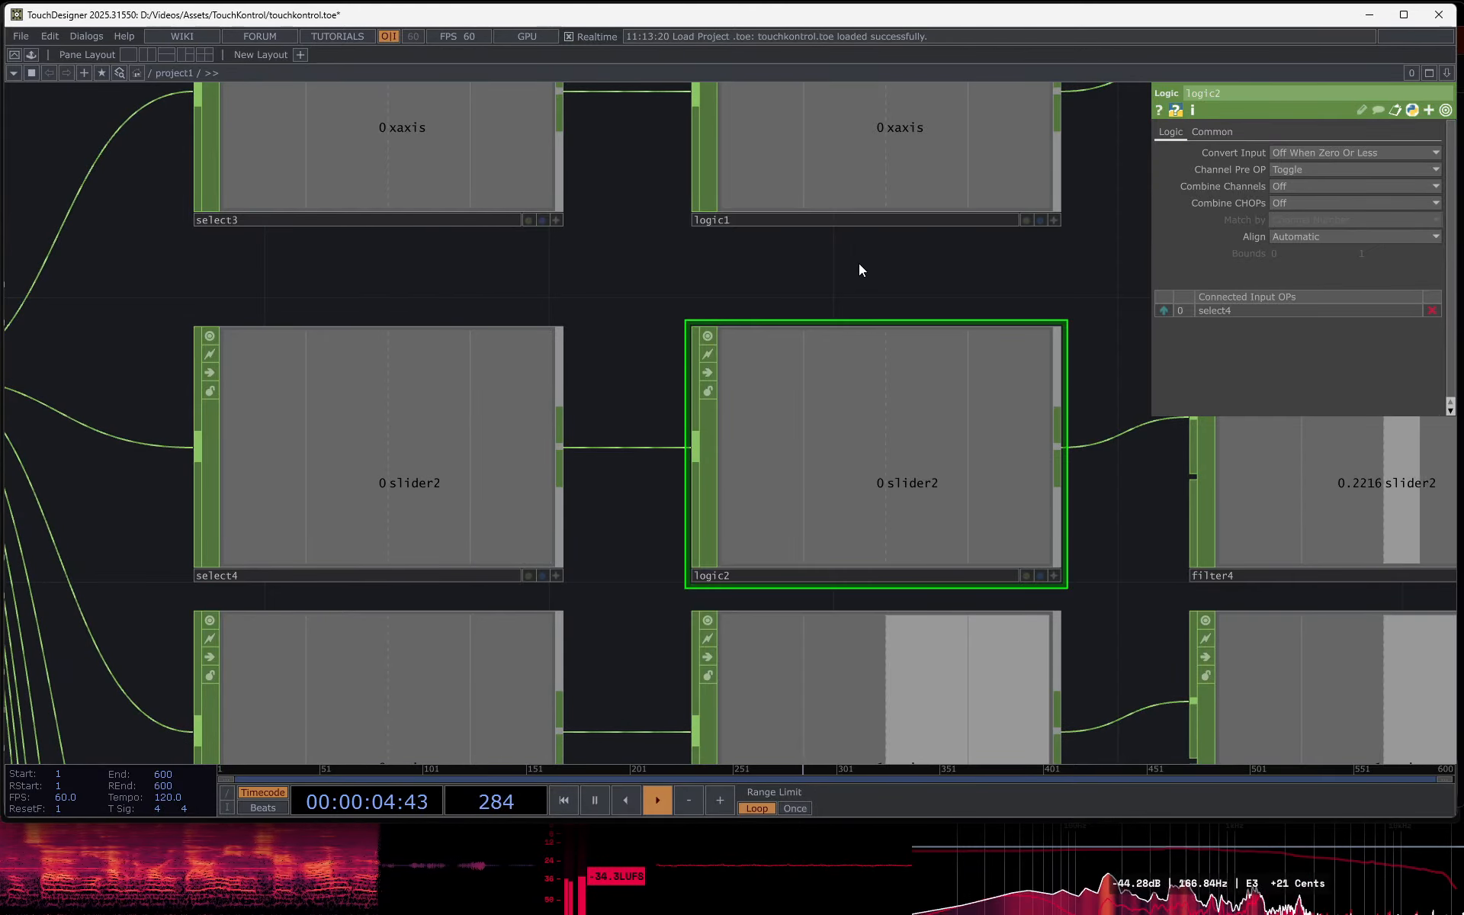
drag(858, 263, 381, 274)
drag(717, 303, 315, 298)
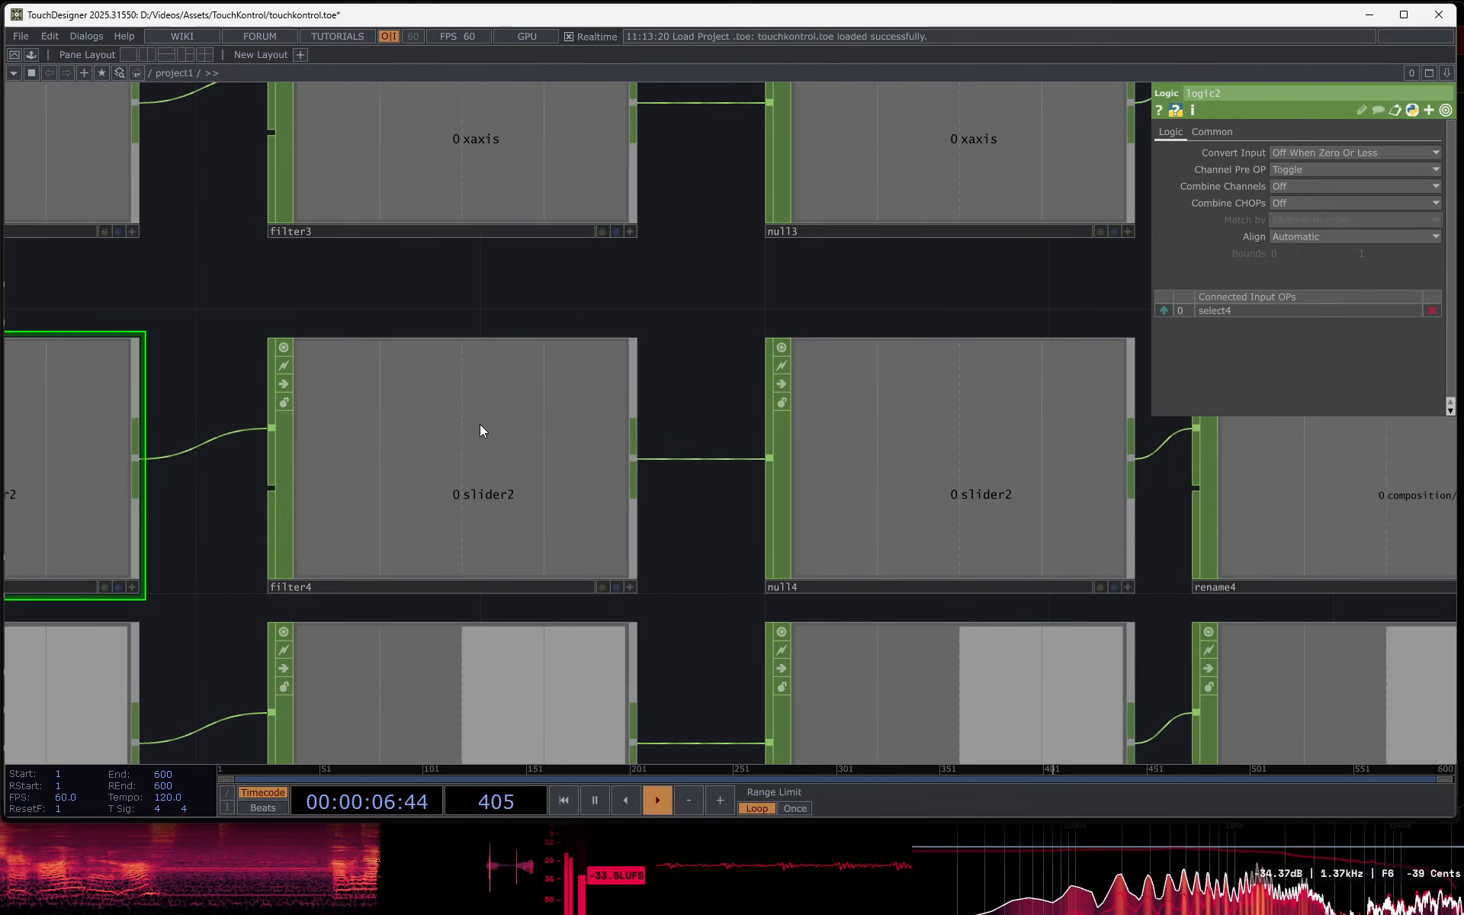
click(487, 460)
click(1350, 156)
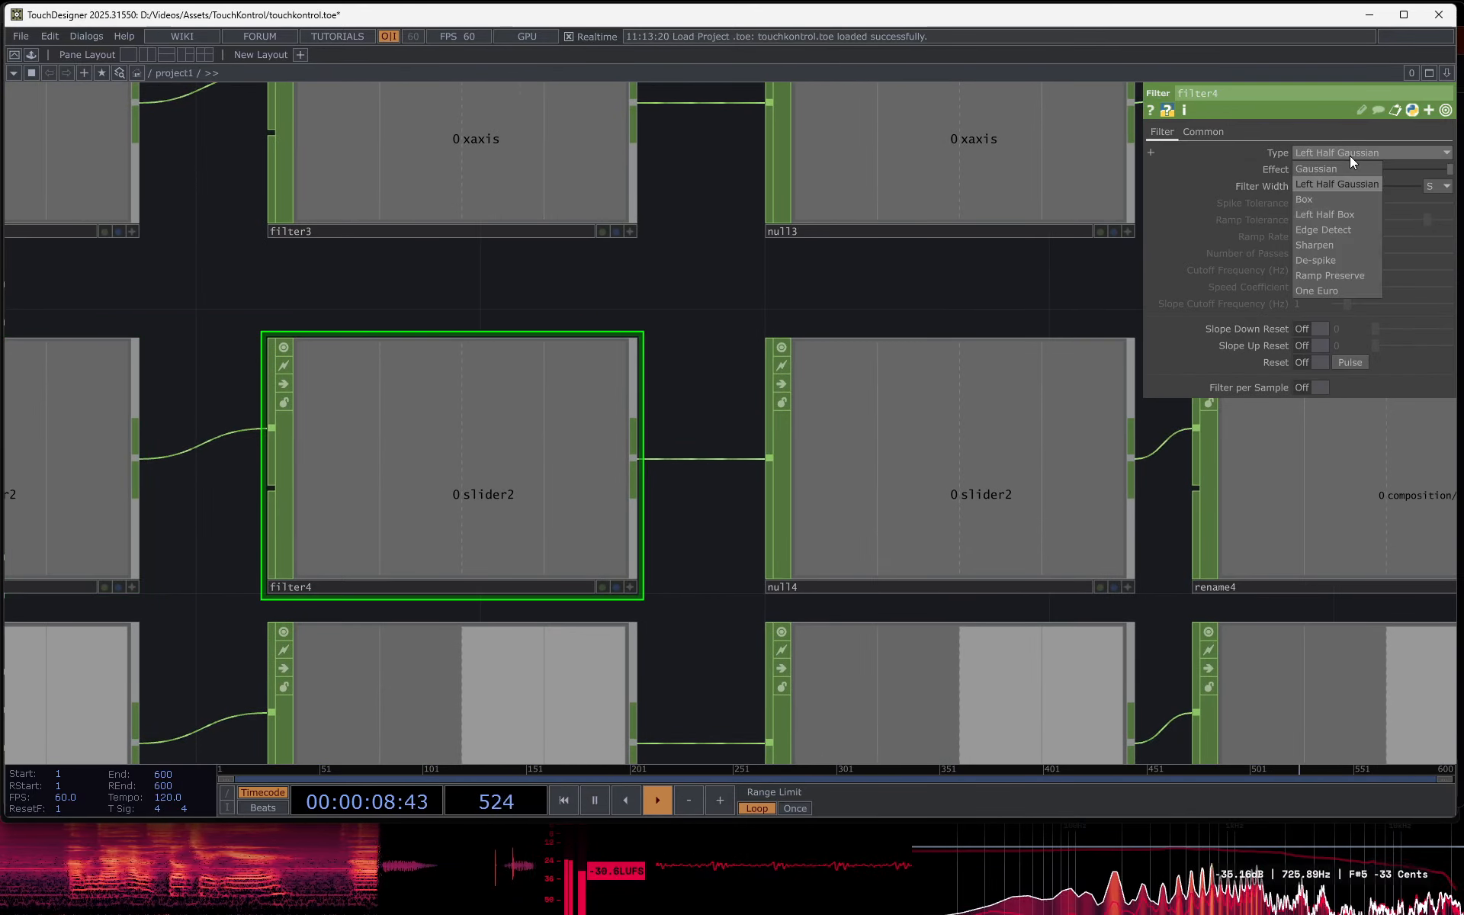
click(1349, 156)
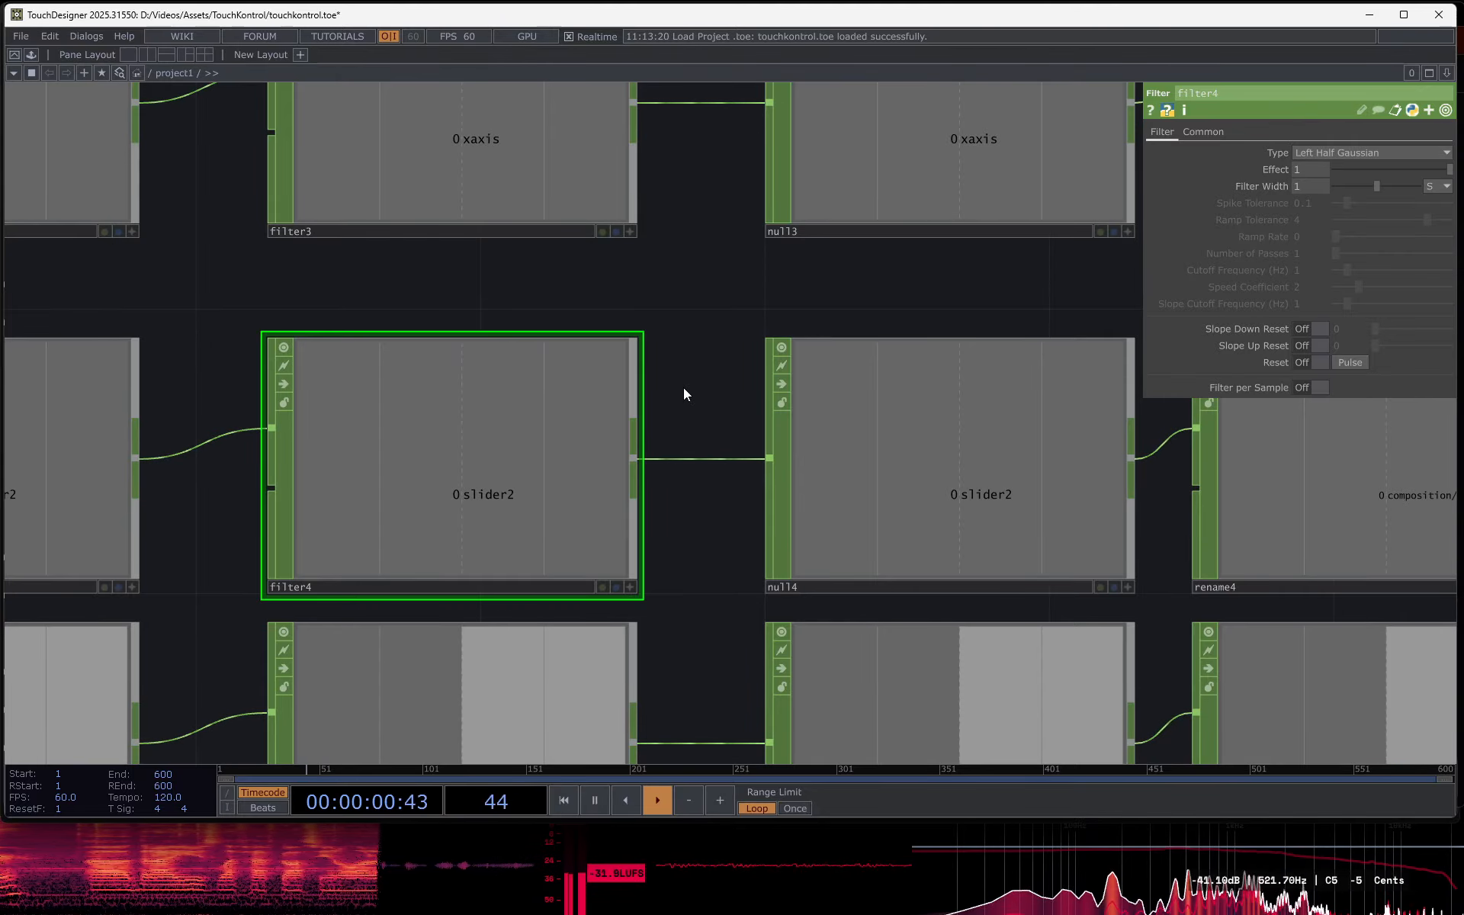
click(1319, 152)
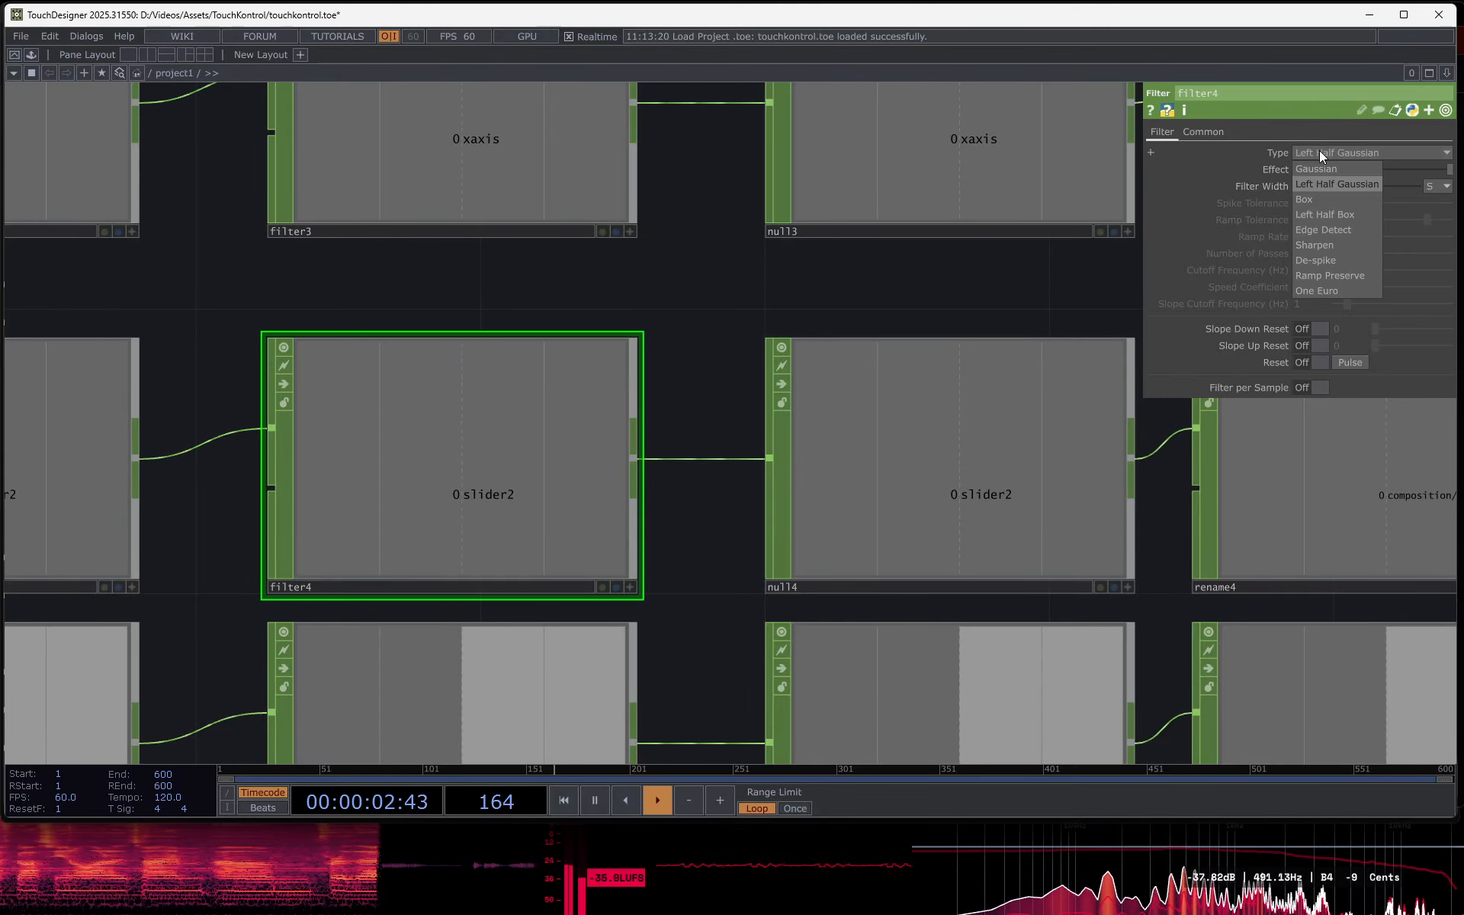
click(1321, 151)
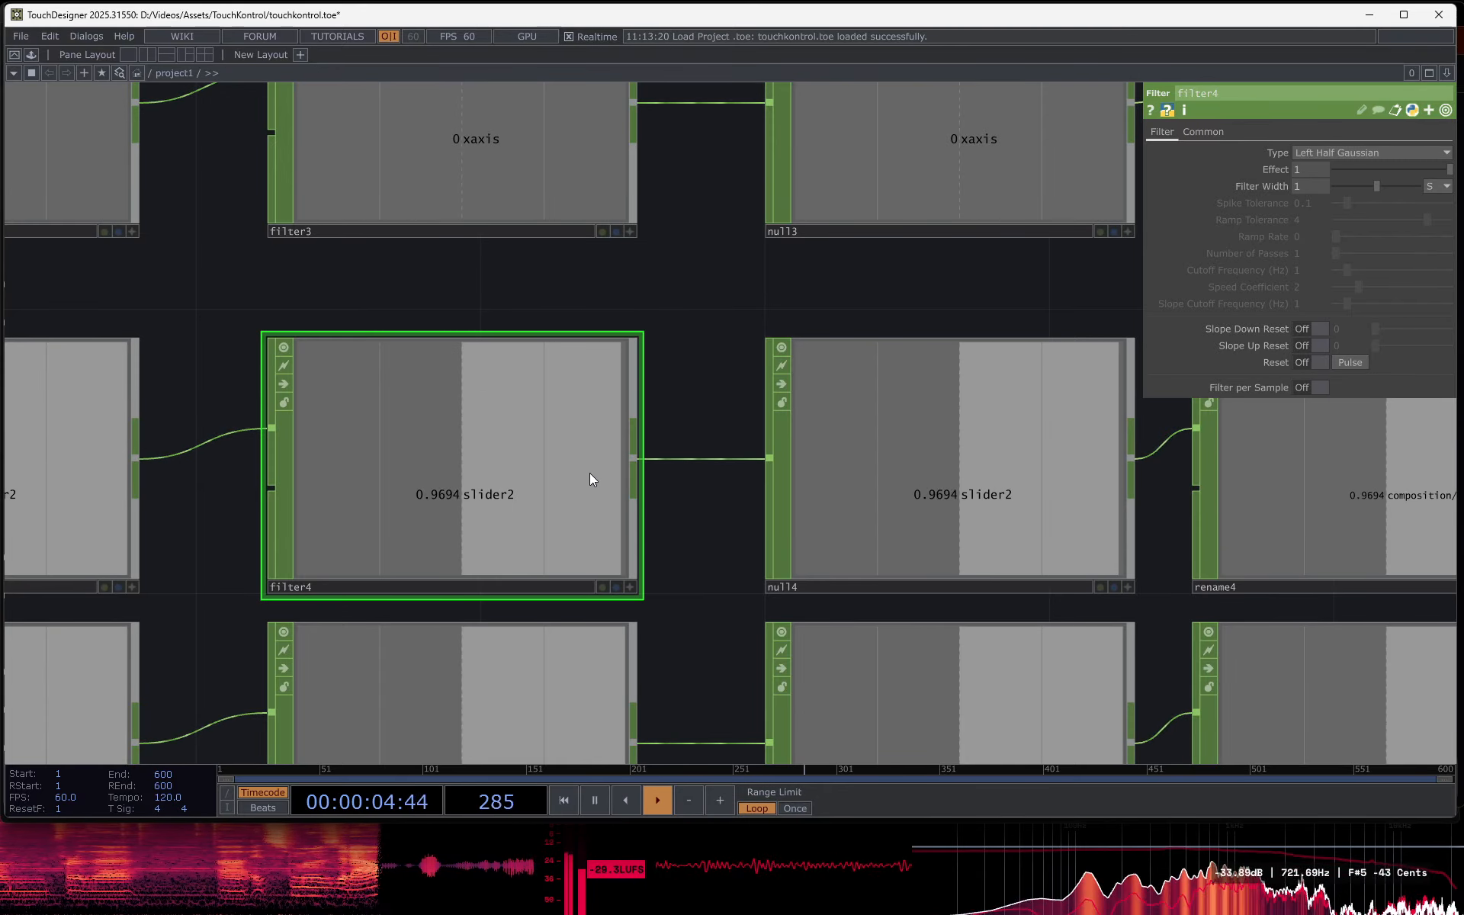
- Trace the slider2 channel through its operator chain and back to joystick1, then watch the composition output in Resolume Arena
drag(494, 287, 610, 290)
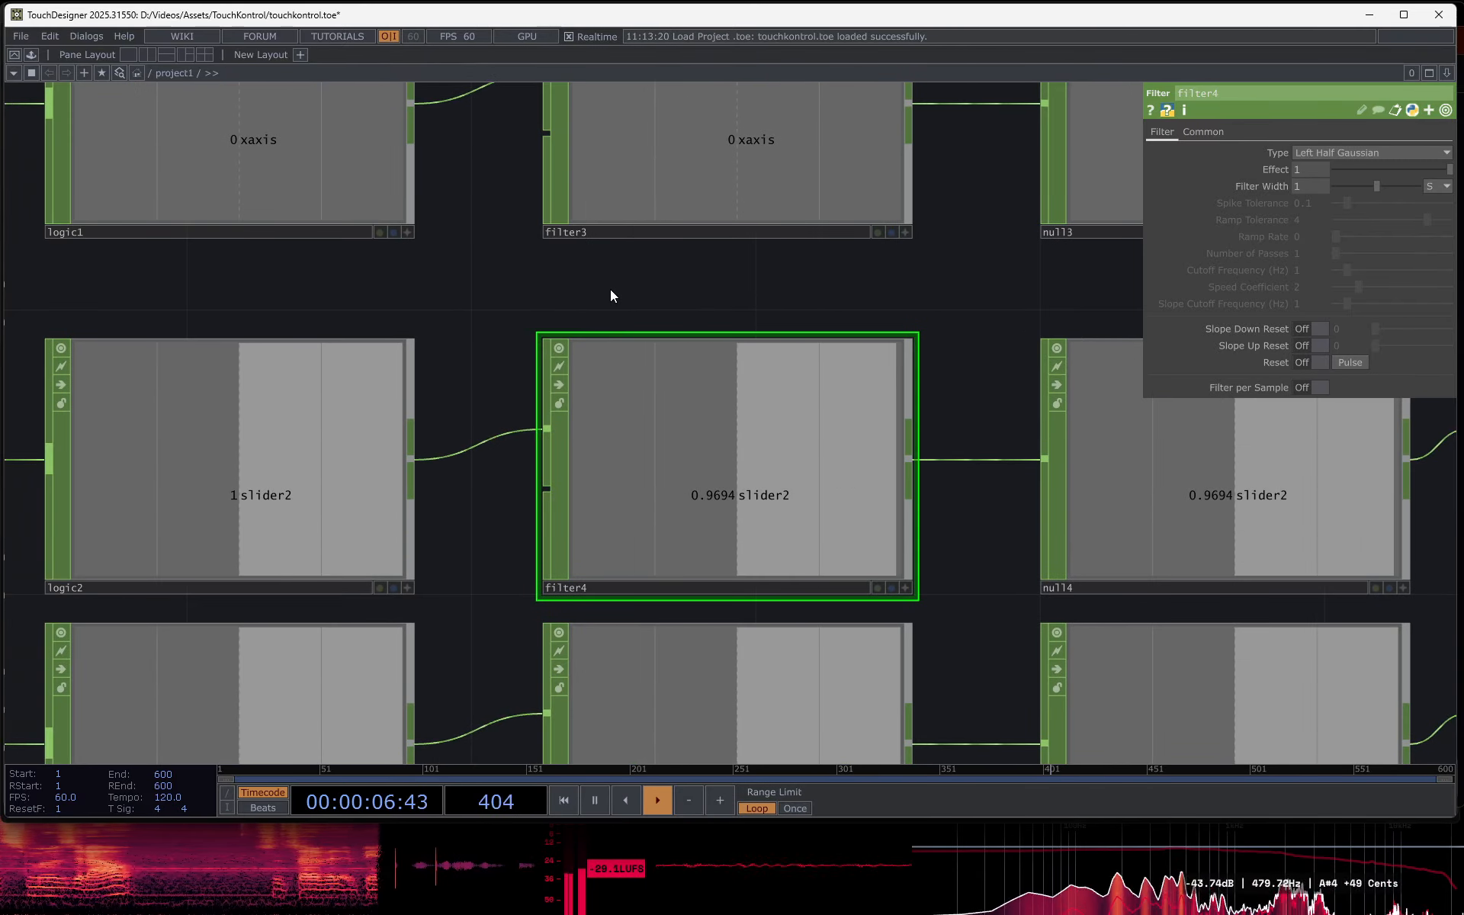
drag(837, 286, 372, 304)
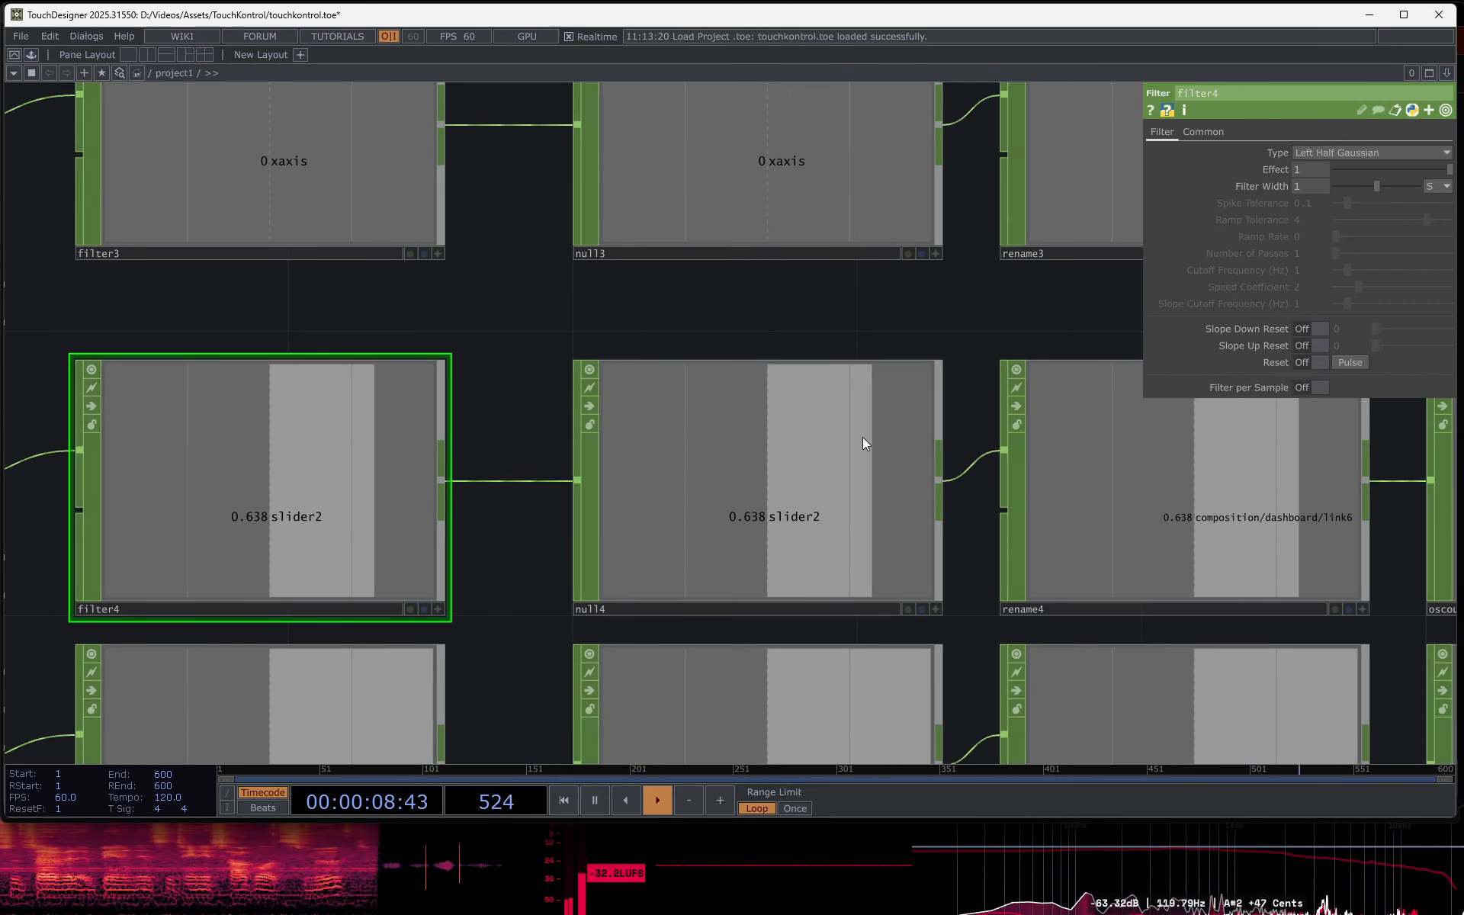
drag(662, 313, 28, 300)
scroll(540, 547, down, 3)
drag(1060, 549, 1388, 488)
drag(1244, 531, 1463, 539)
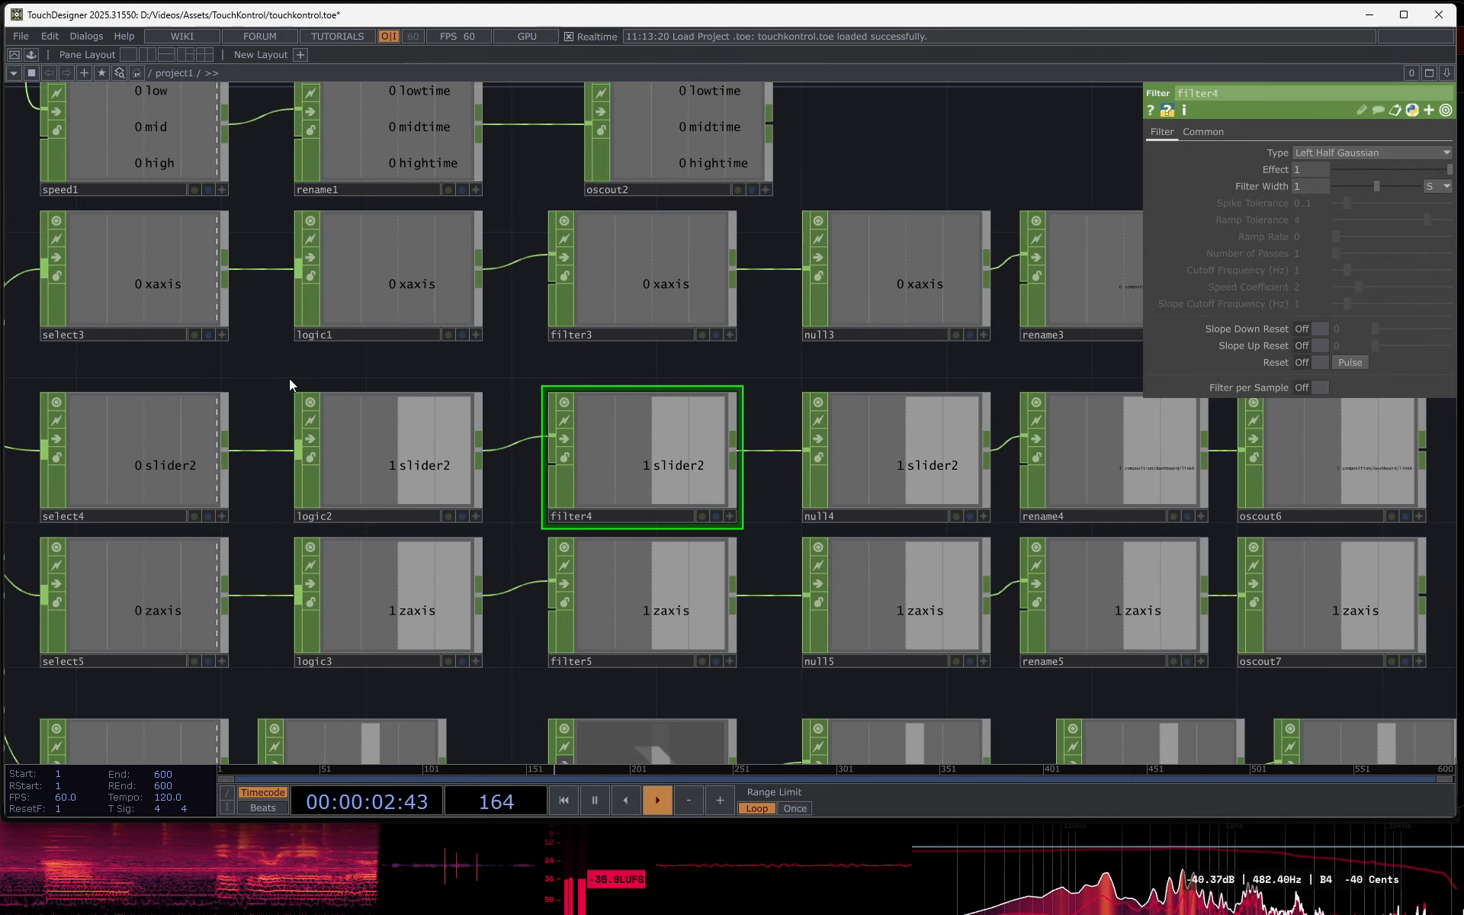
drag(416, 401, 809, 409)
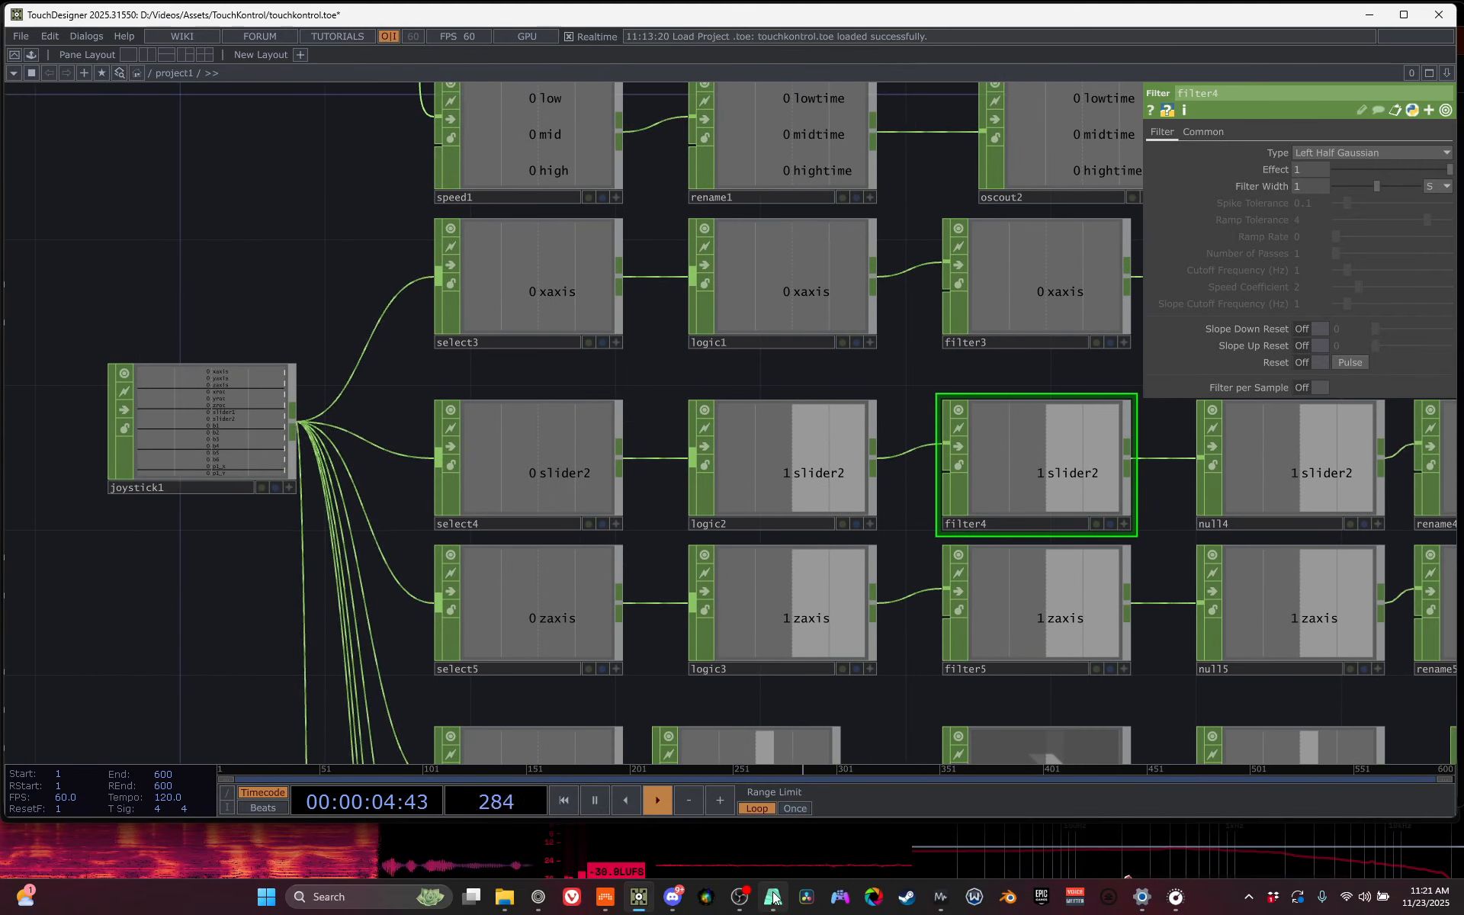
click(773, 898)
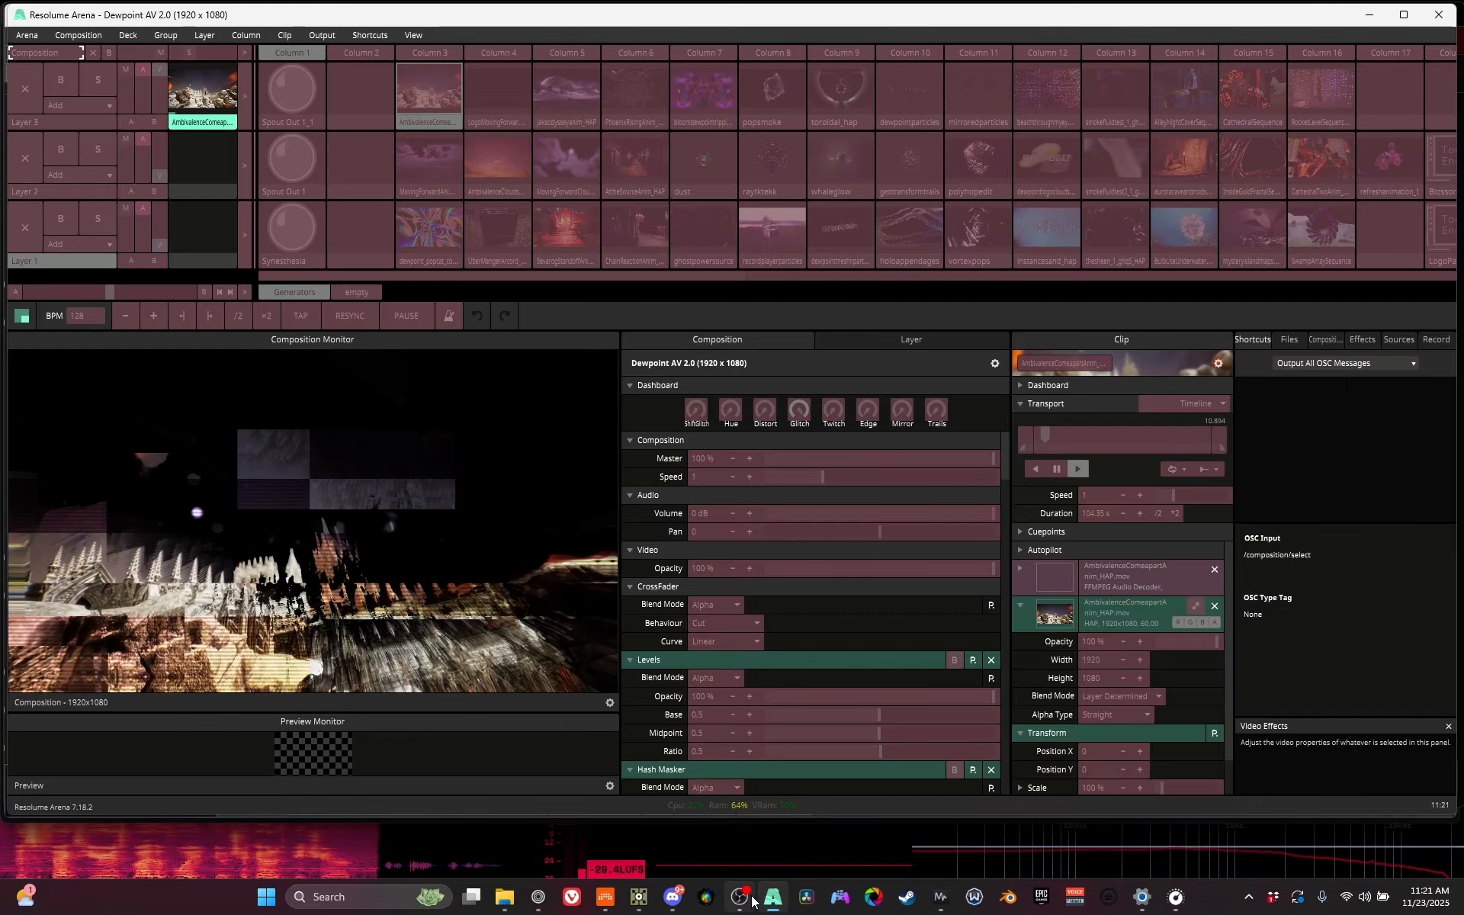
click(750, 900)
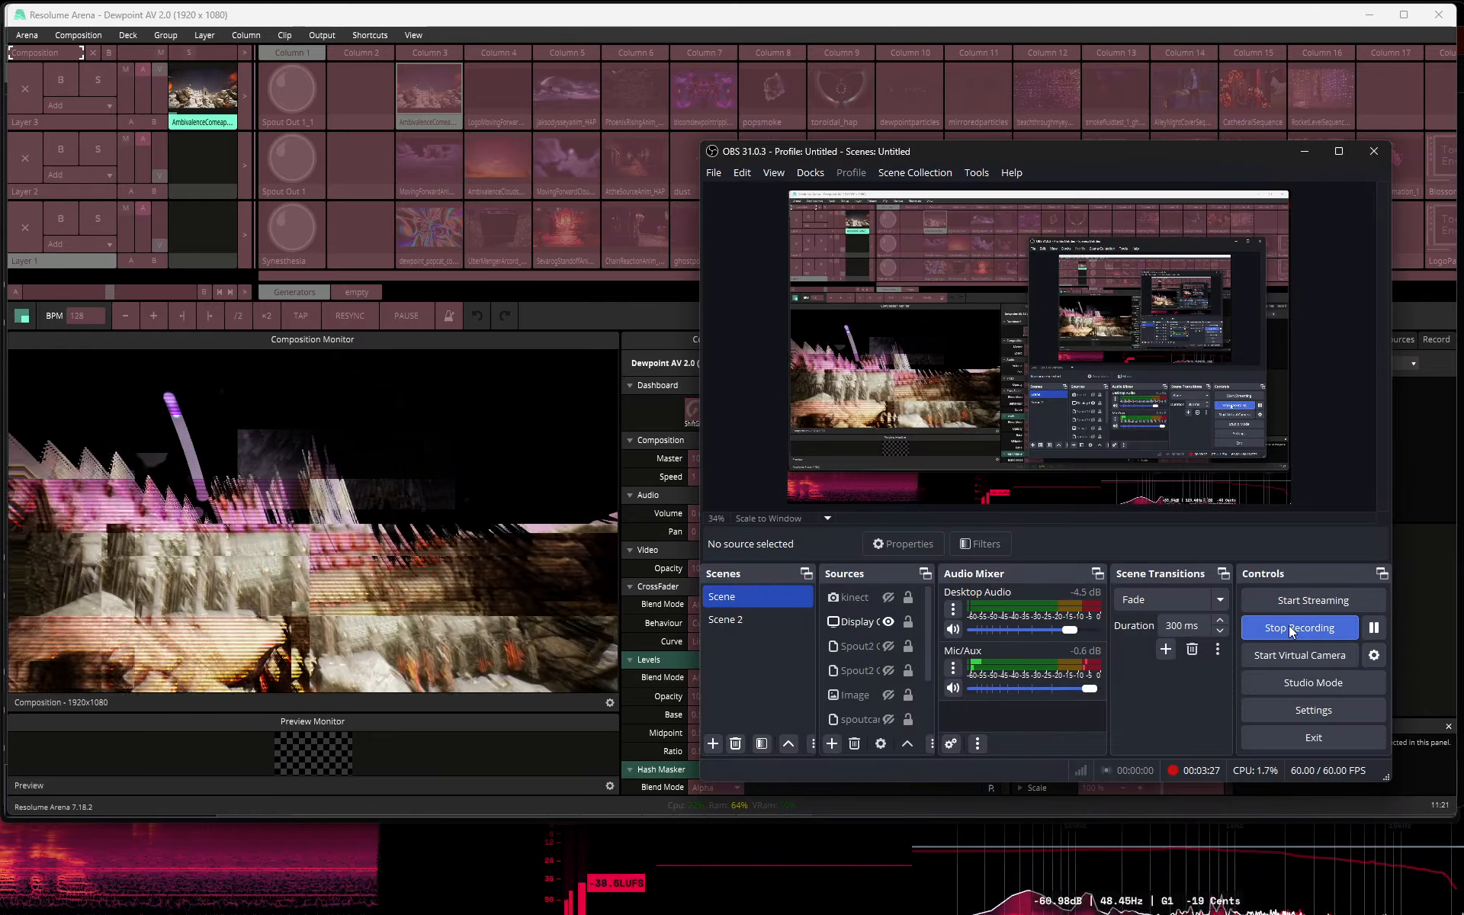